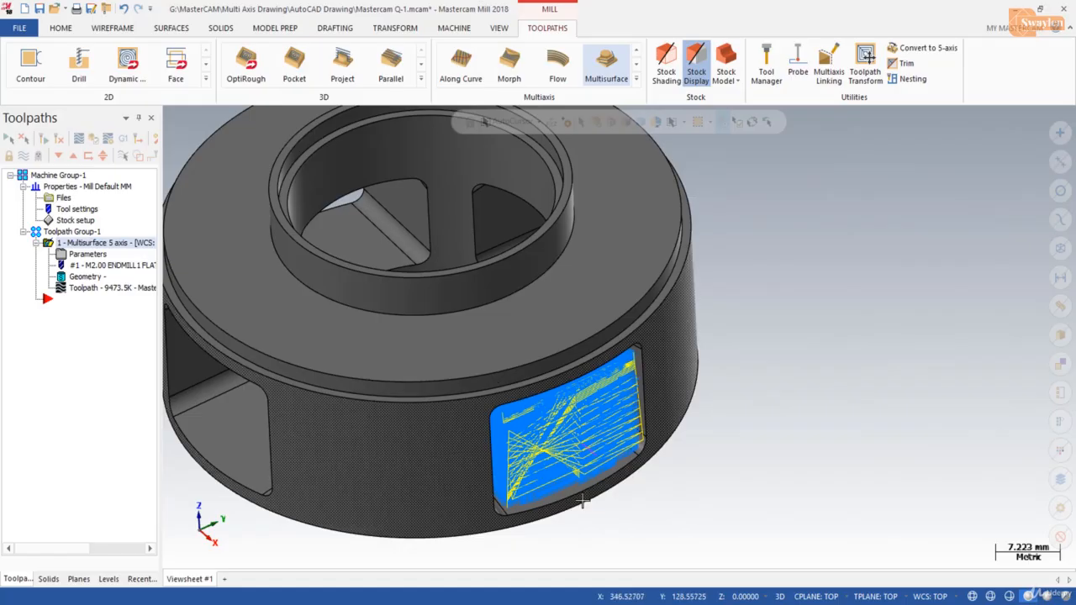
- Draw a solid cylinder along Z from the centre of the part's bottom face, about 28.5 mm in radius and 18 mm high
middle_drag(581, 501, 448, 327)
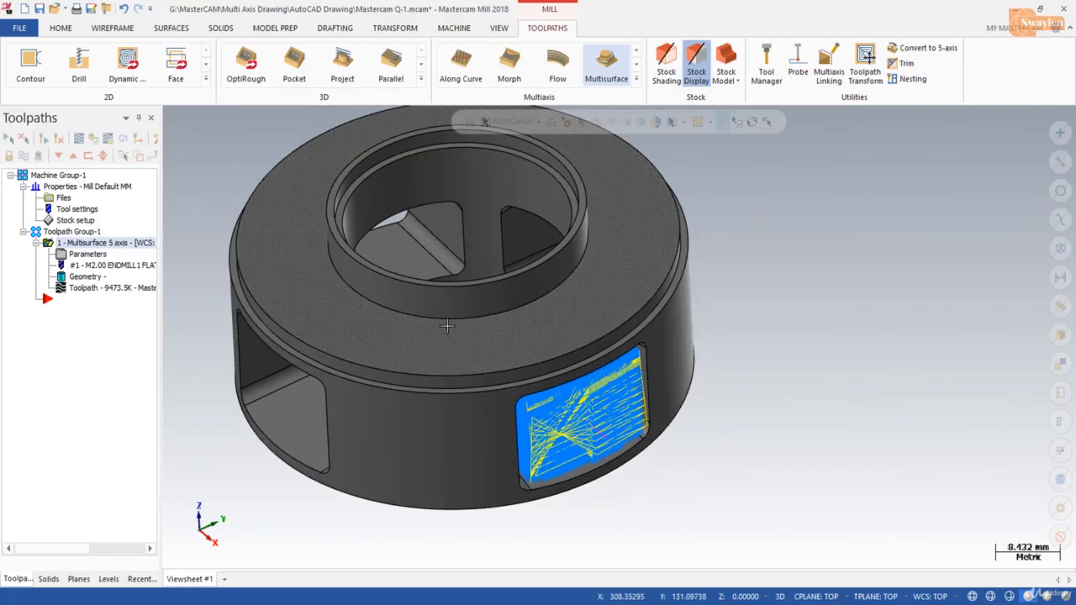
middle_drag(437, 504, 446, 495)
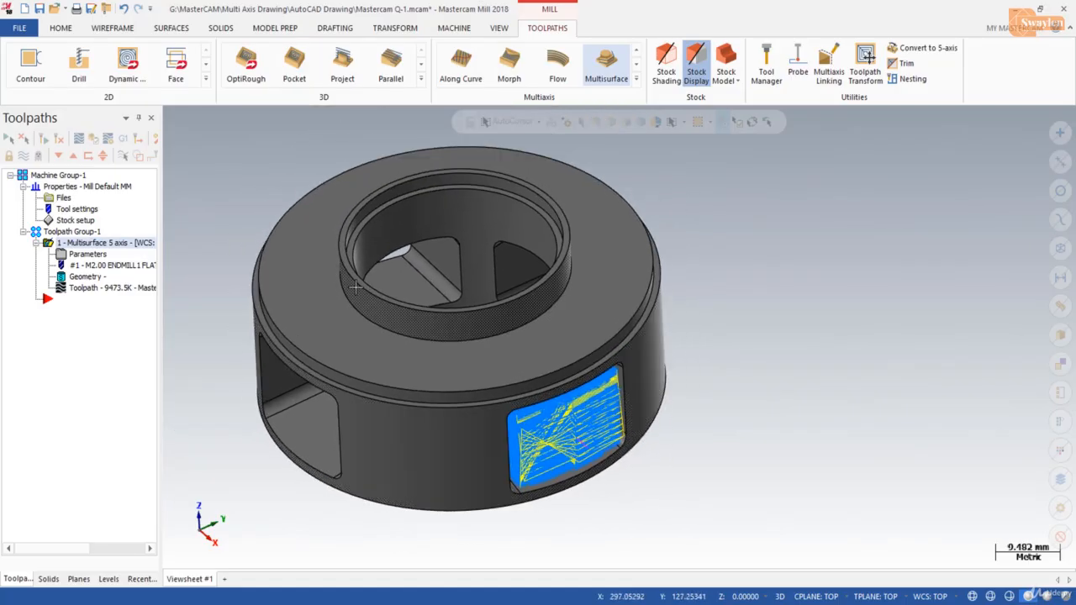
click(220, 28)
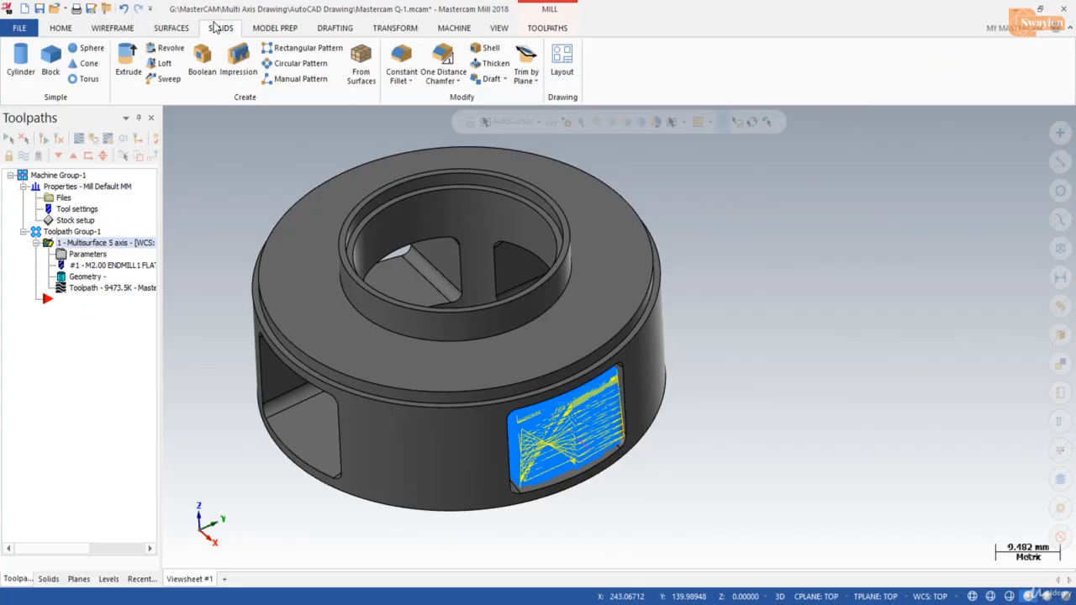
click(16, 66)
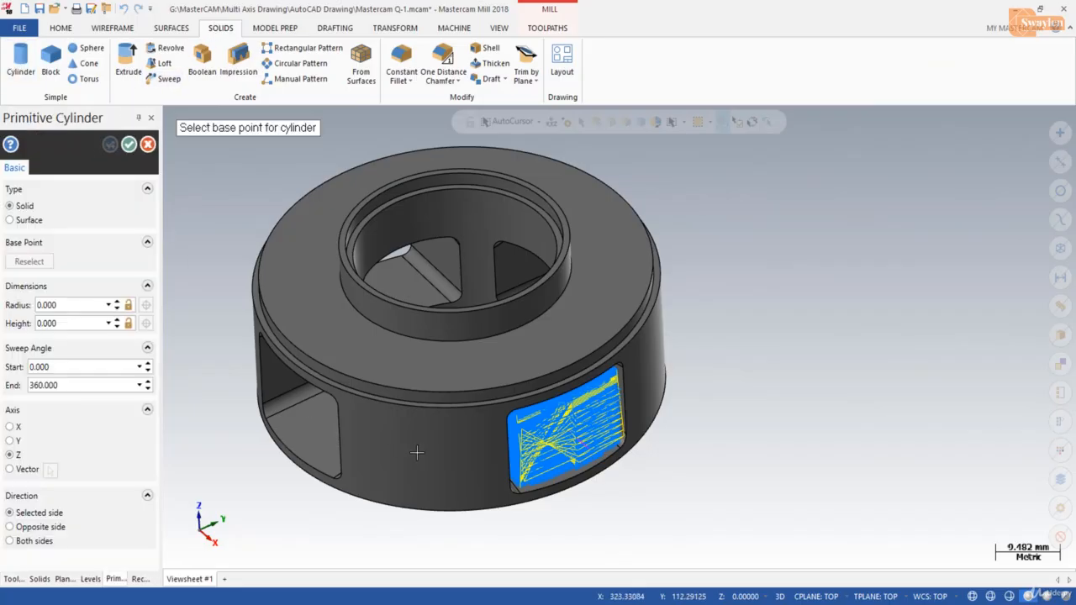
middle_drag(487, 505, 583, 290)
scroll(505, 519, up, 2)
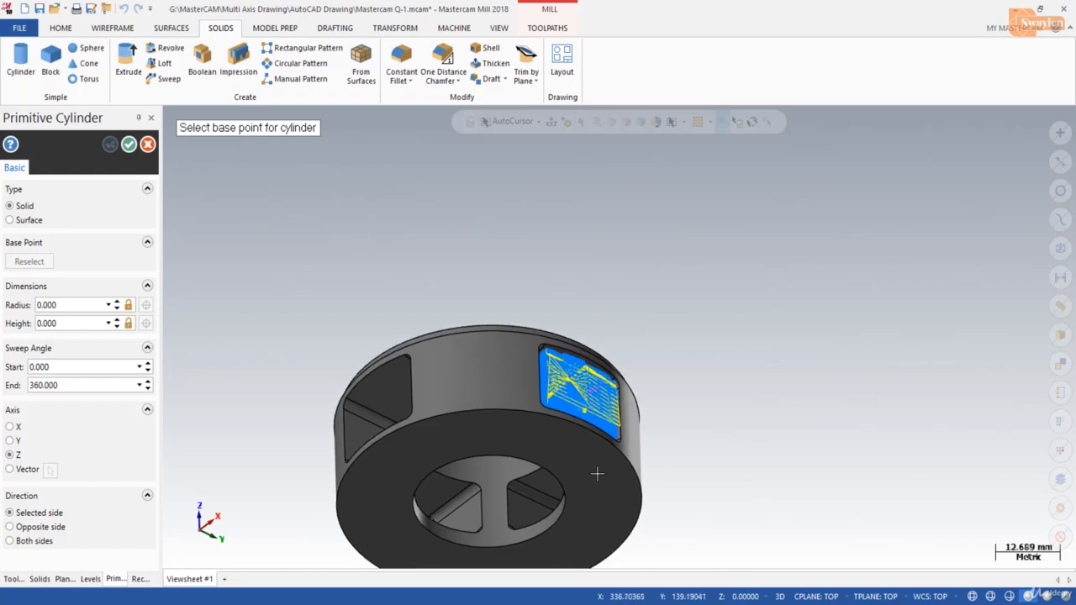
click(560, 487)
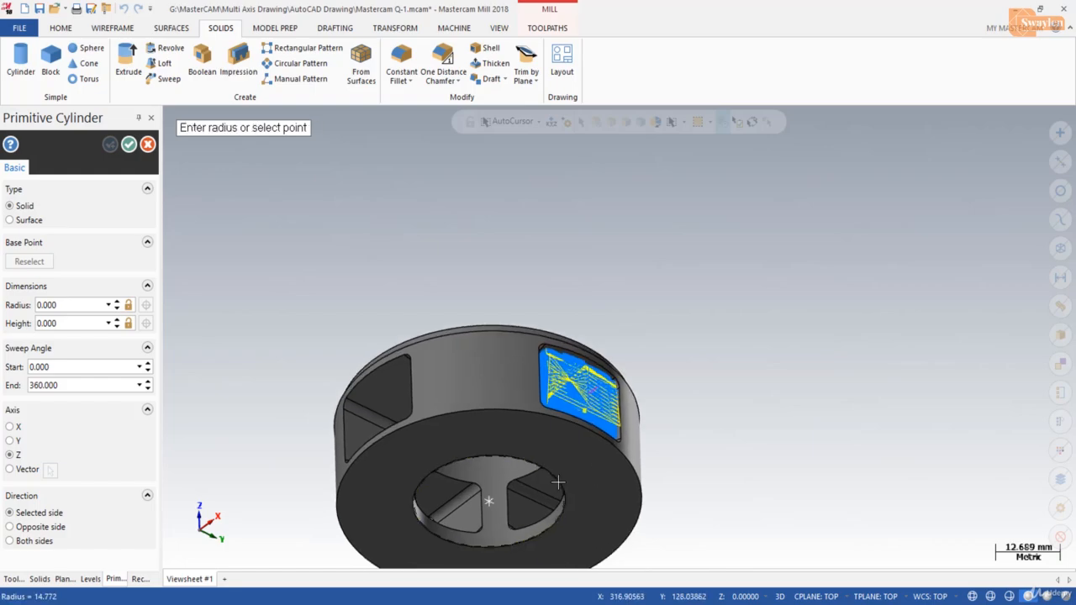
click(635, 475)
middle_drag(632, 474, 578, 454)
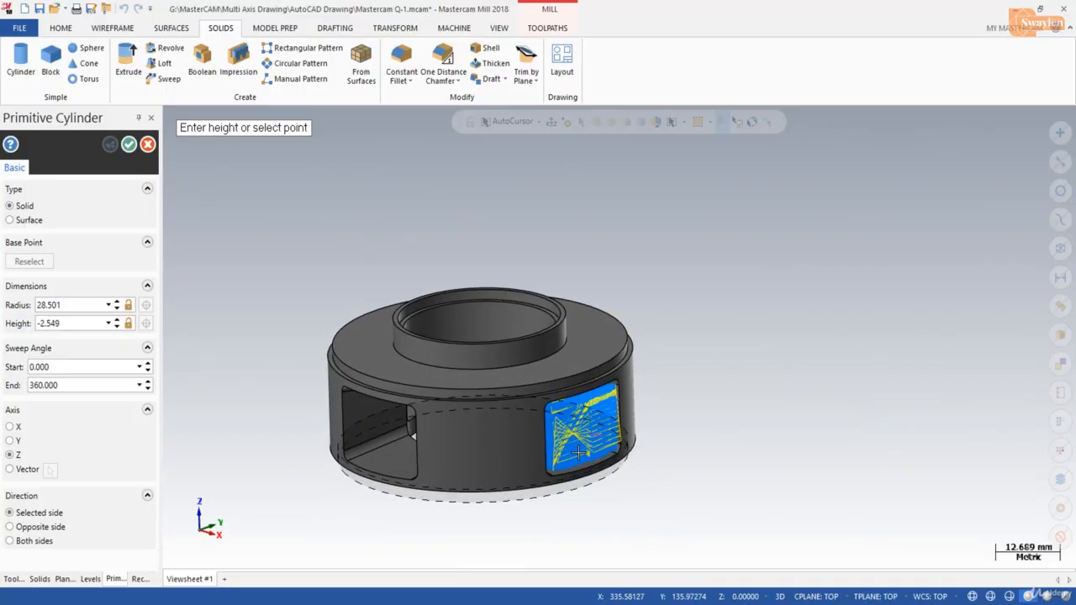
click(590, 378)
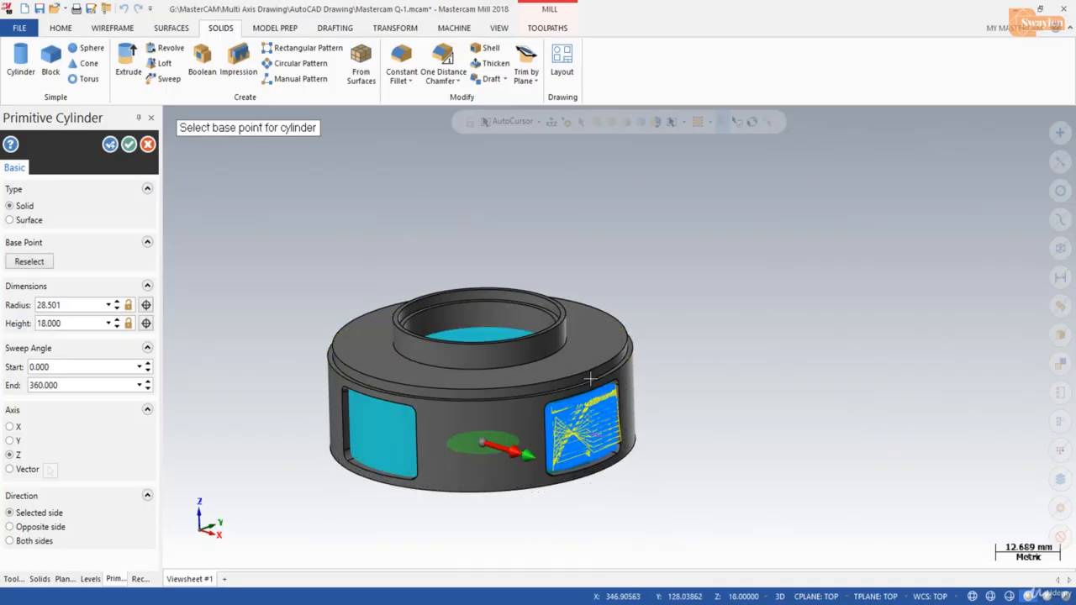
- Set the cylinder's radius to 30 mm and create it
double_click(77, 305)
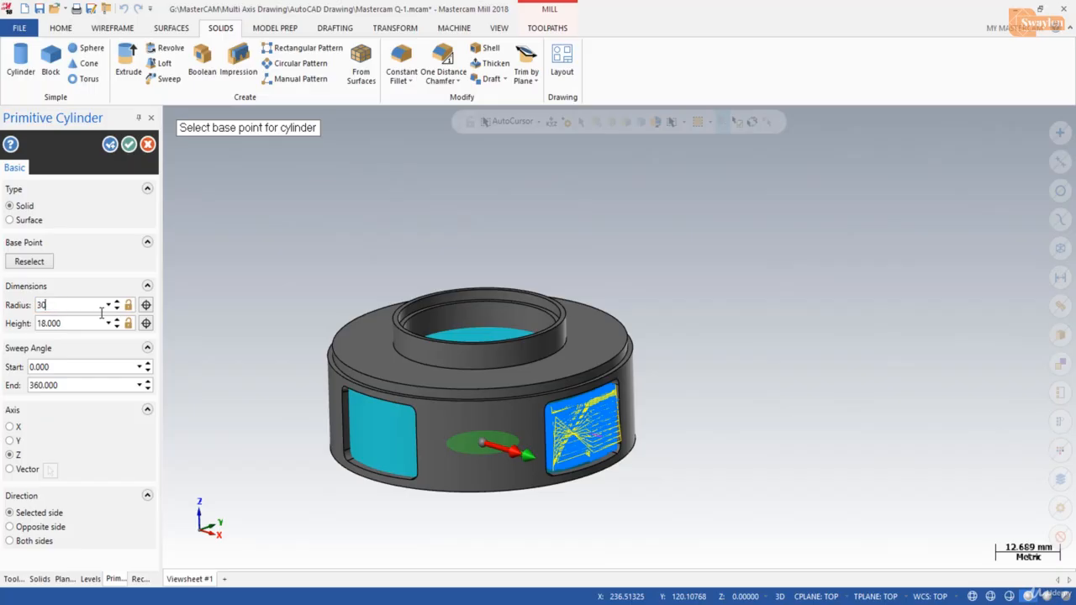
key(Return)
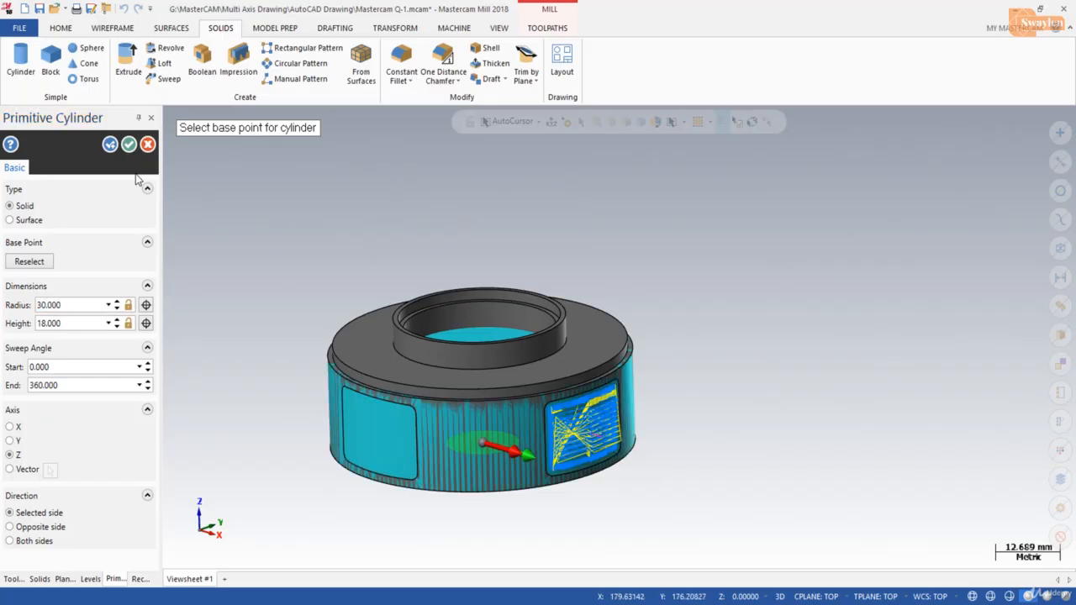
click(129, 145)
- Draw a second solid cylinder from the upper bore's centre down to the bottom face, about 13.8 mm in radius and 23 mm long
middle_drag(422, 247, 458, 326)
scroll(509, 357, up, 1)
middle_drag(521, 359, 499, 302)
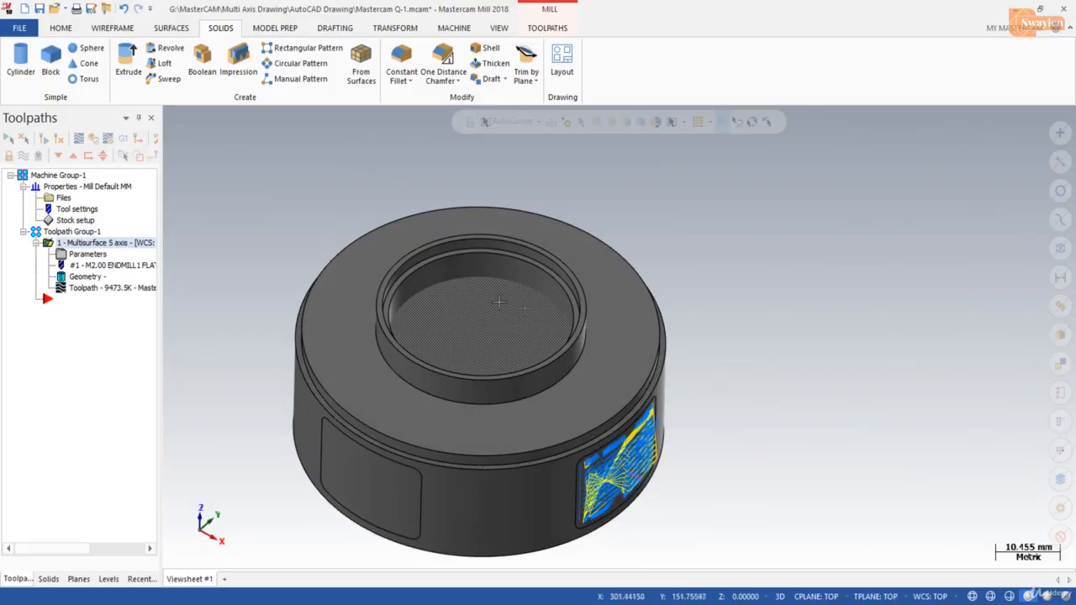
middle_drag(565, 356, 562, 341)
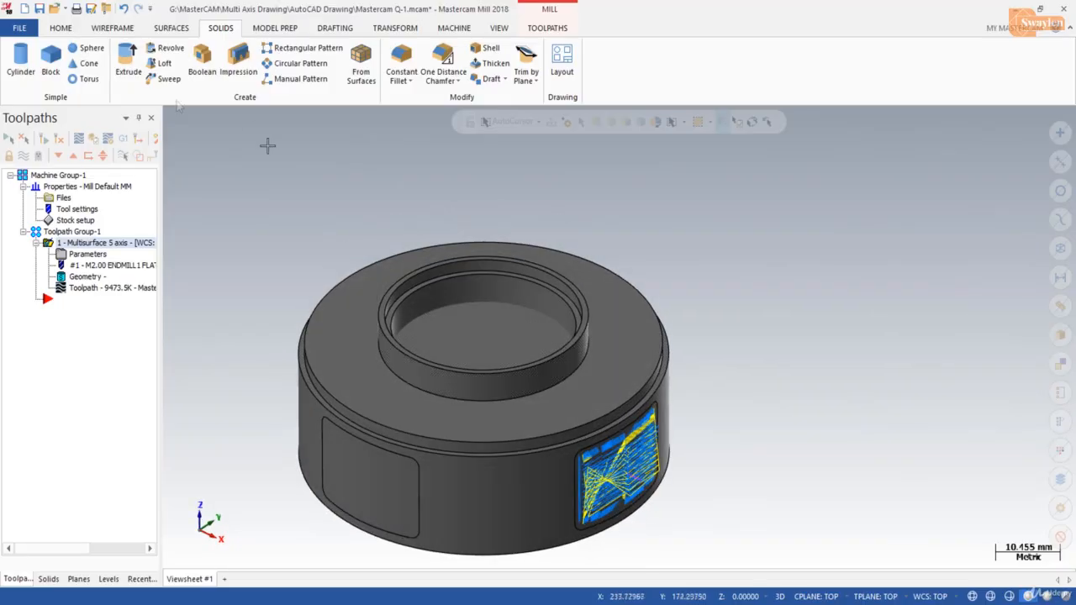
click(20, 60)
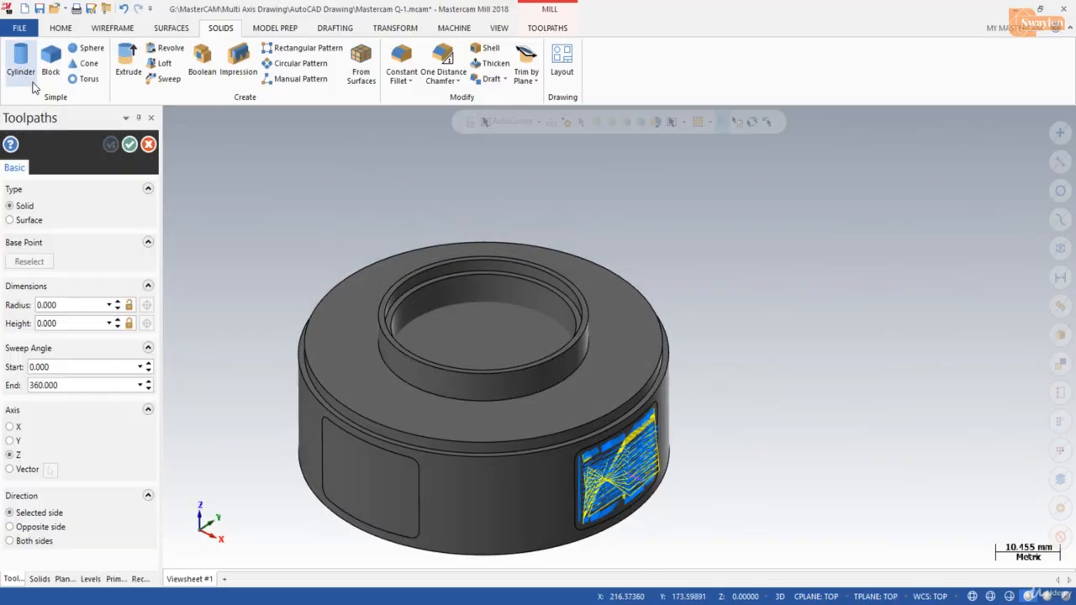
middle_drag(464, 305, 473, 330)
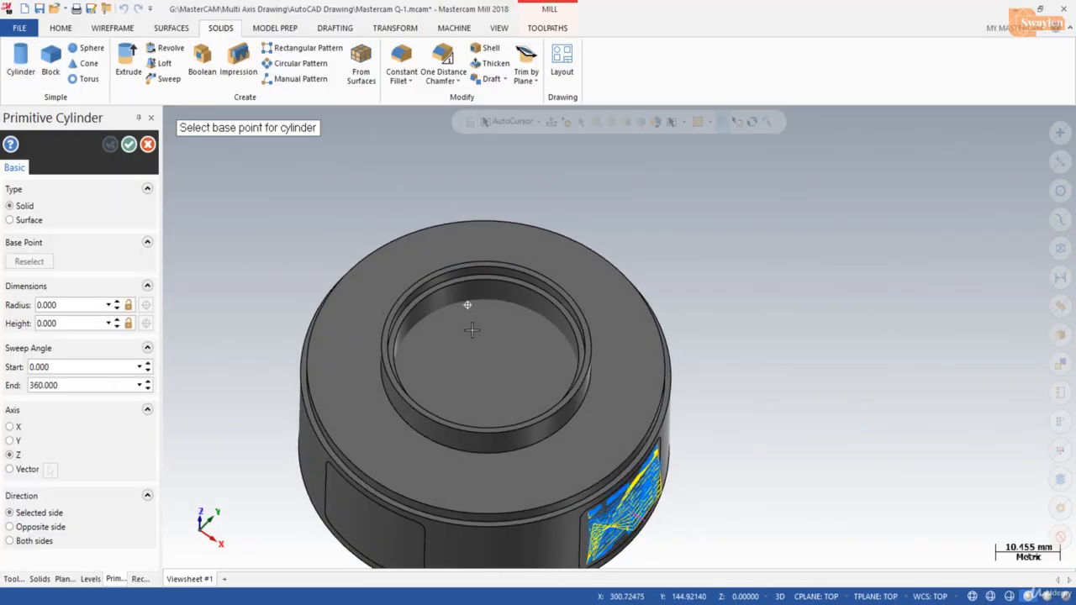
click(579, 350)
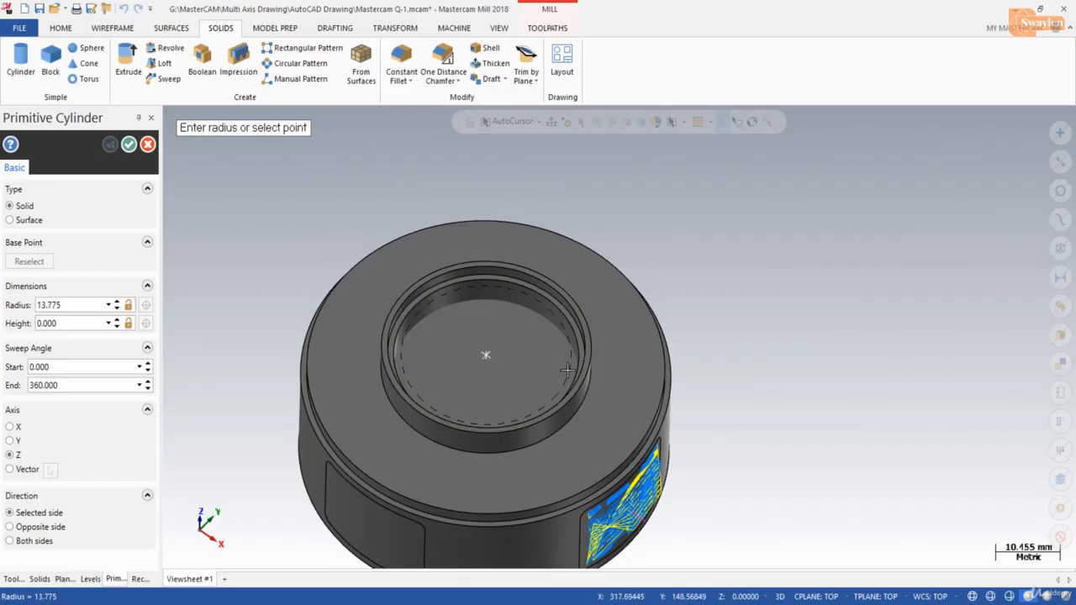
click(576, 360)
middle_drag(576, 359, 529, 284)
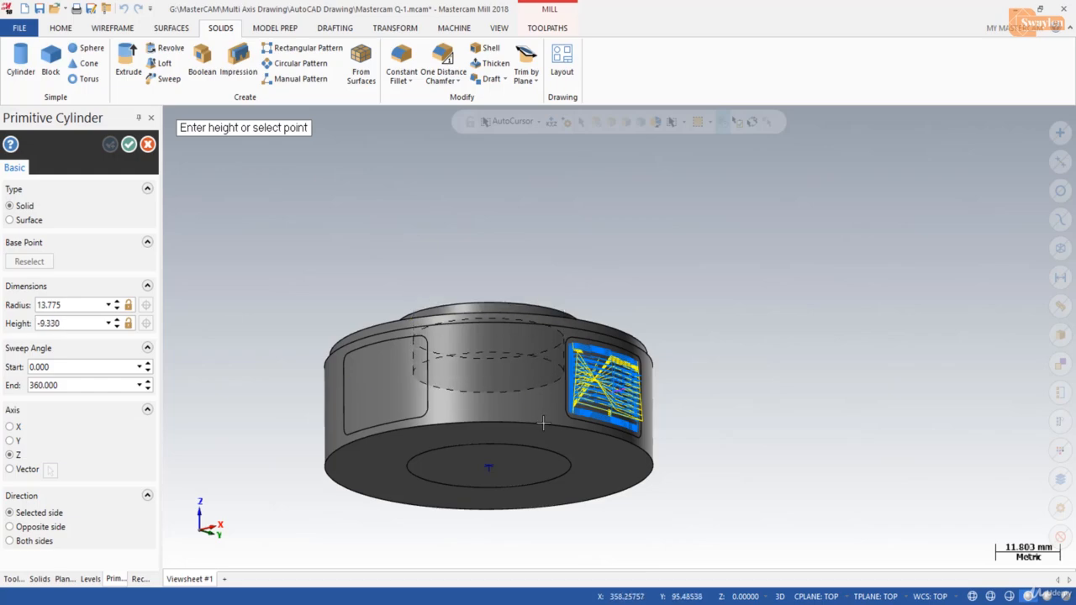
click(572, 472)
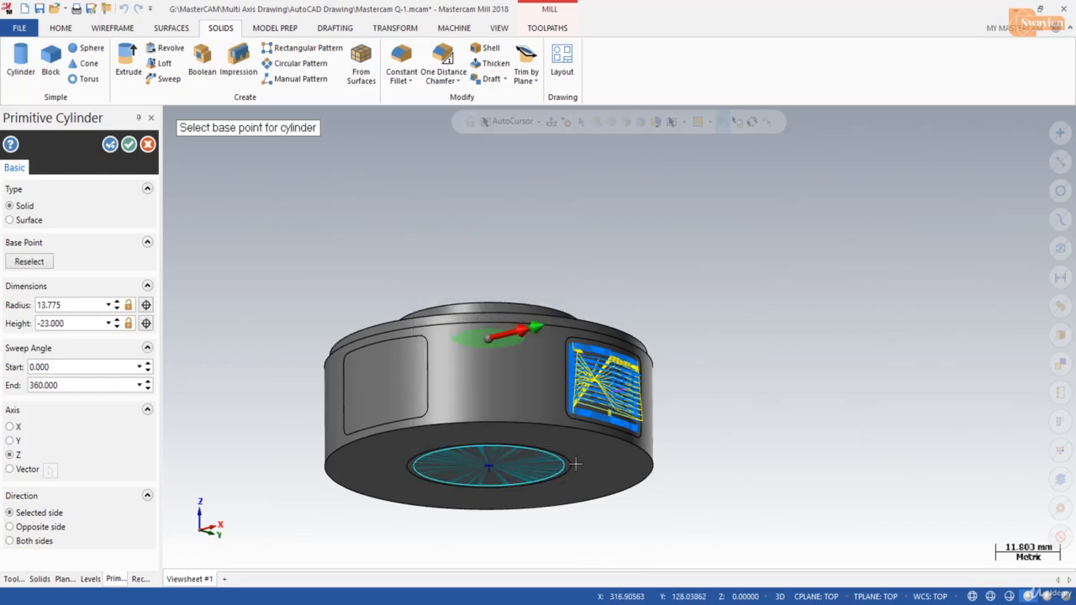
- Set the bore cylinder's radius to 14 mm
middle_drag(592, 333, 614, 437)
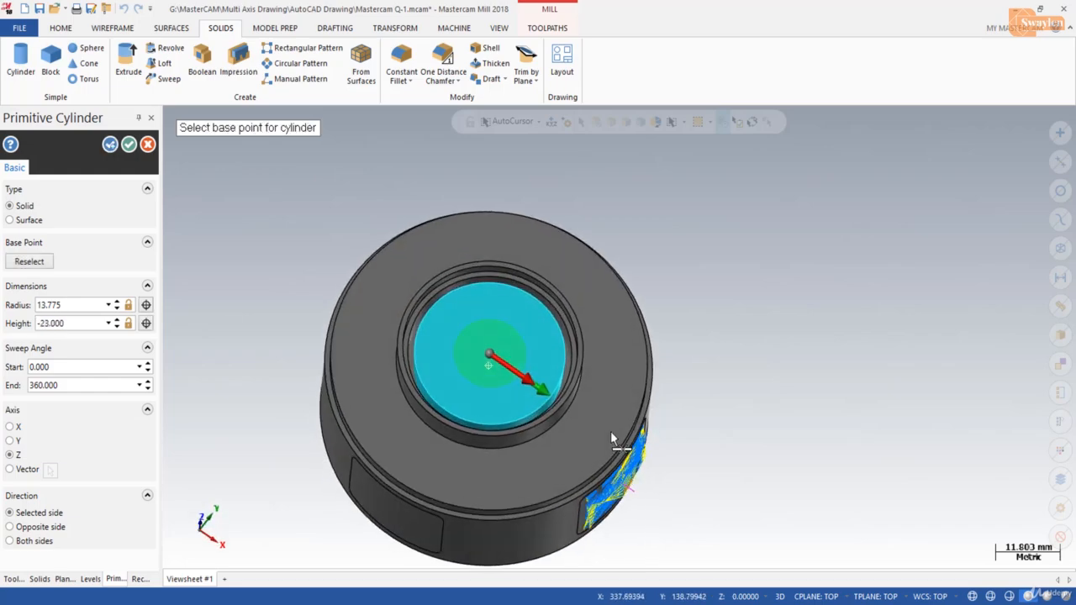
double_click(93, 305)
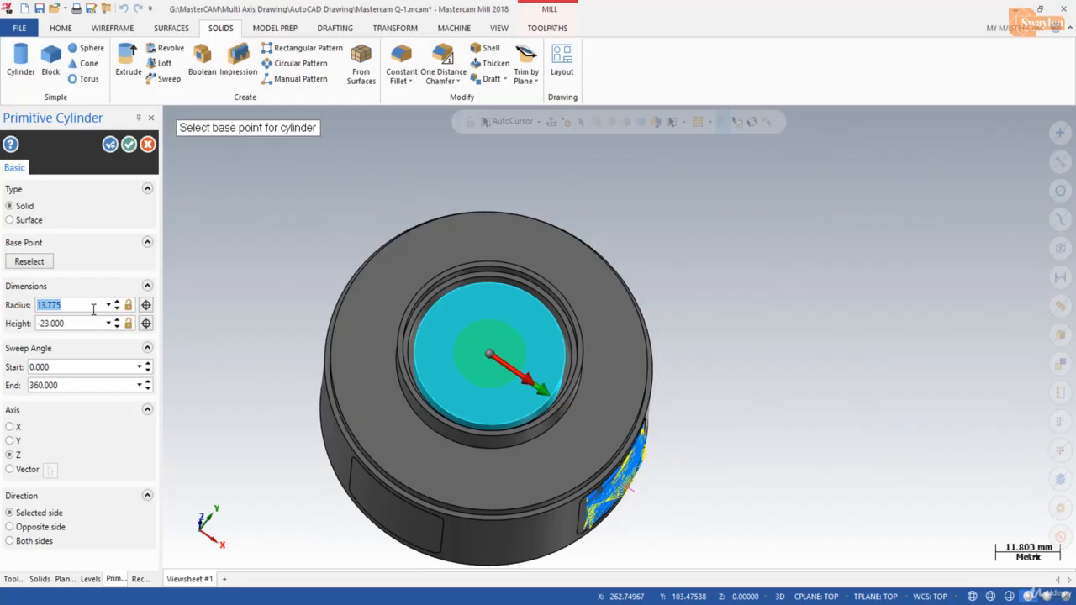
text(14)
key(Return)
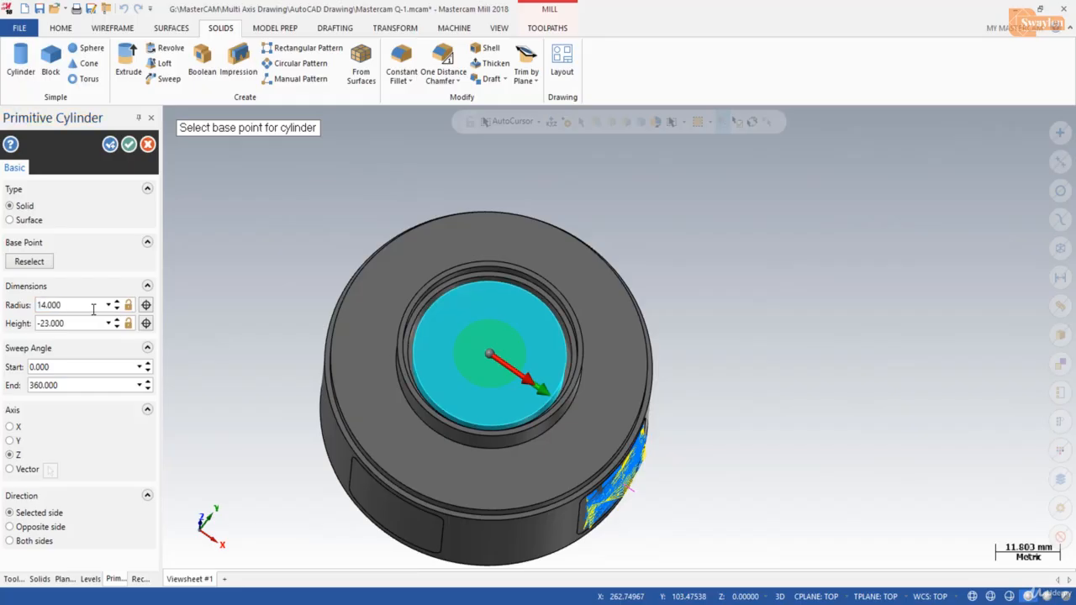
- Set the bore cylinder's radius to 15 mm to match the bottom bore and create it
middle_drag(496, 448, 511, 300)
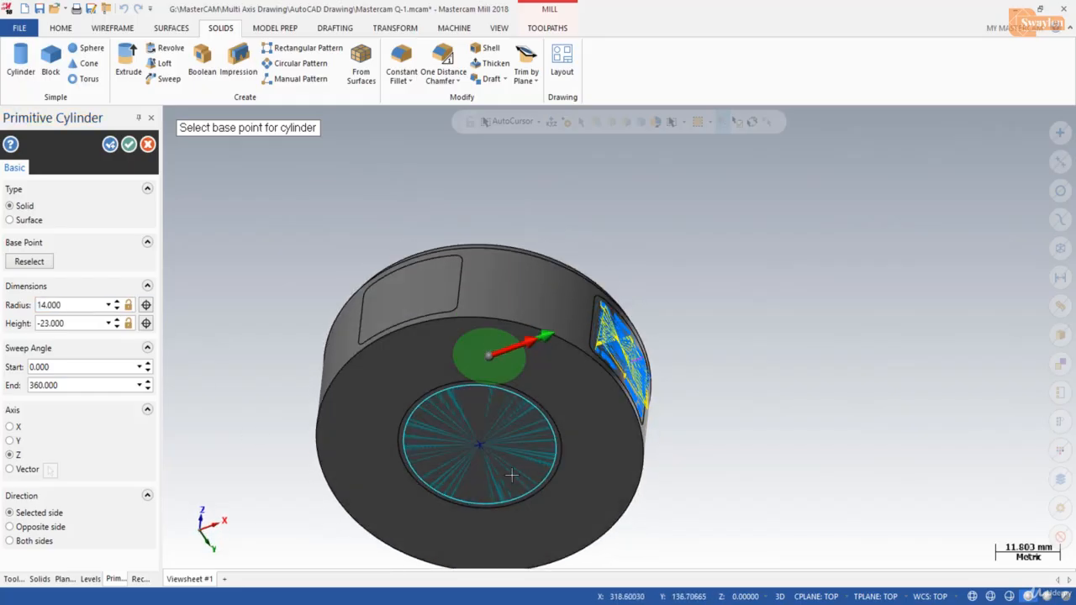
scroll(511, 476, up, 2)
double_click(74, 310)
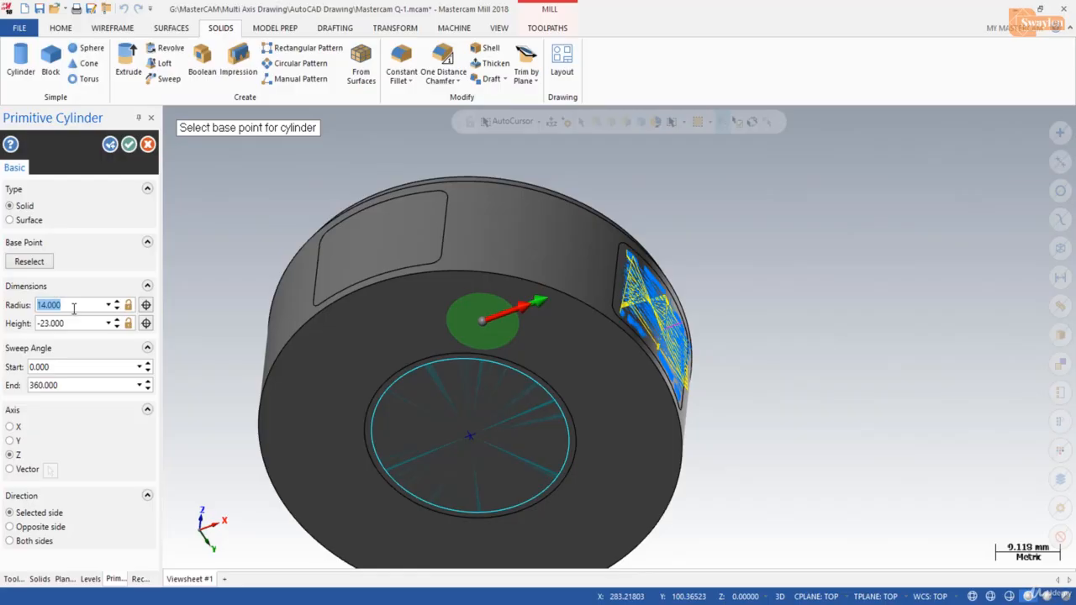
text(15)
key(Return)
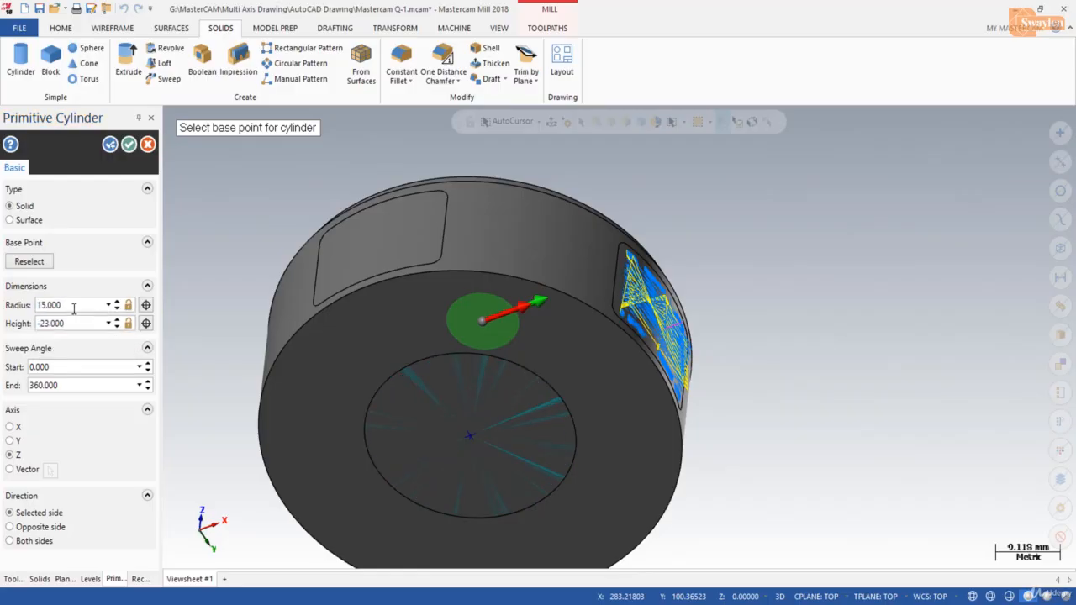
click(127, 145)
- Subtract the bore cylinder from the large outer cylinder with a Boolean operation of type Remove
mouse_move(438, 203)
middle_down()
mouse_move(466, 283)
mouse_move(449, 306)
middle_up()
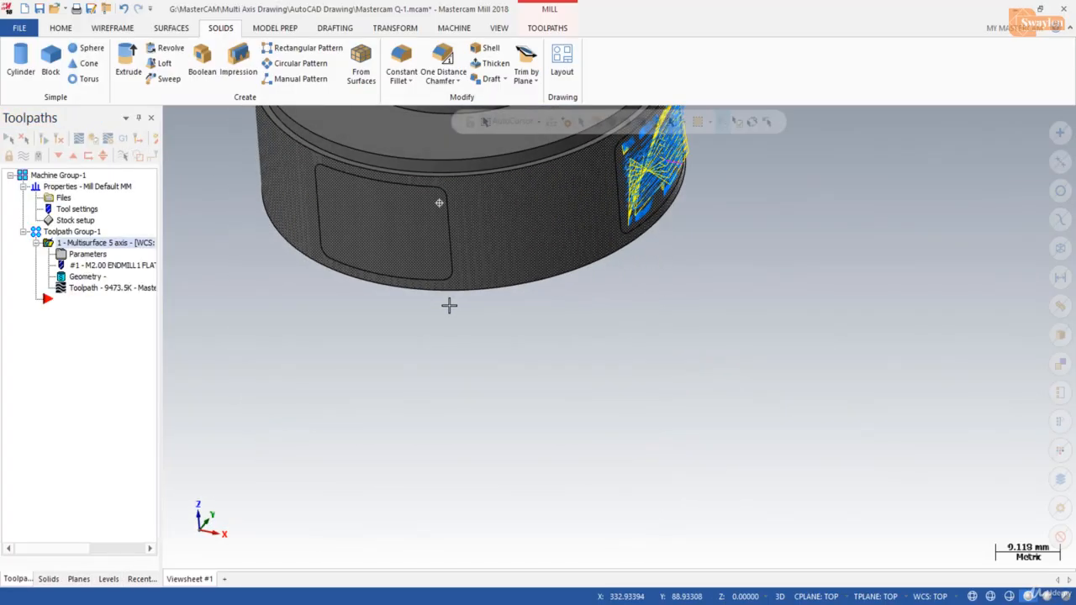
scroll(468, 425, down, 10)
scroll(503, 227, up, 9)
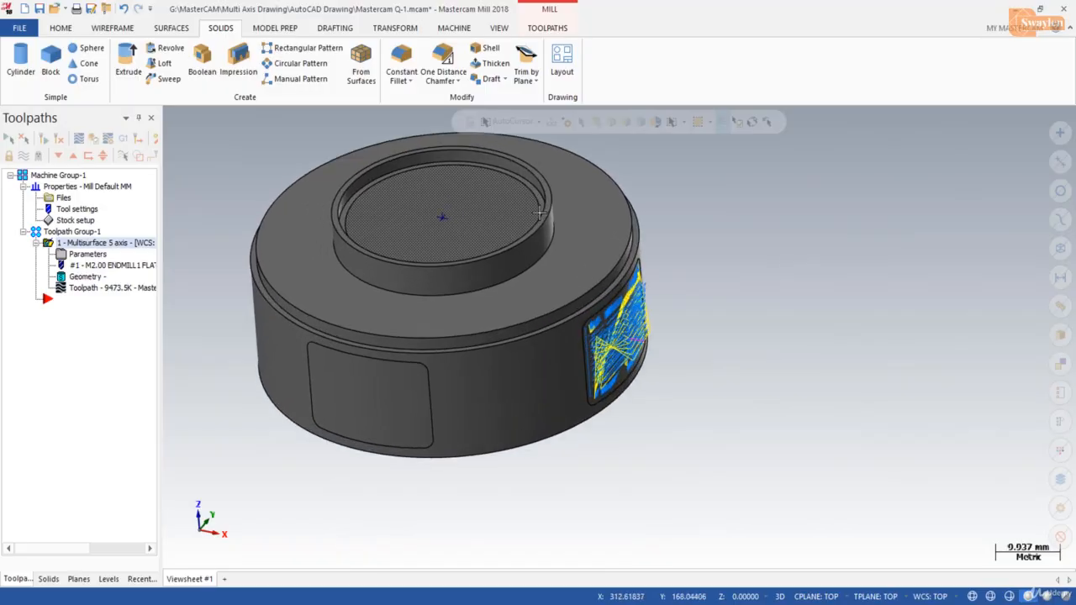
scroll(547, 374, down, 3)
scroll(533, 206, up, 3)
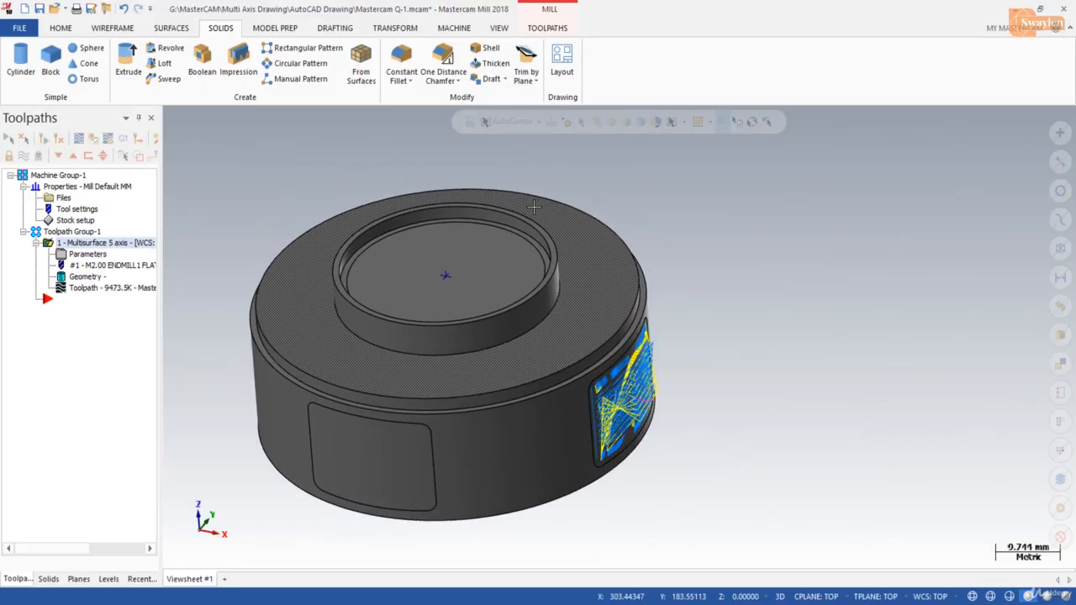
click(202, 60)
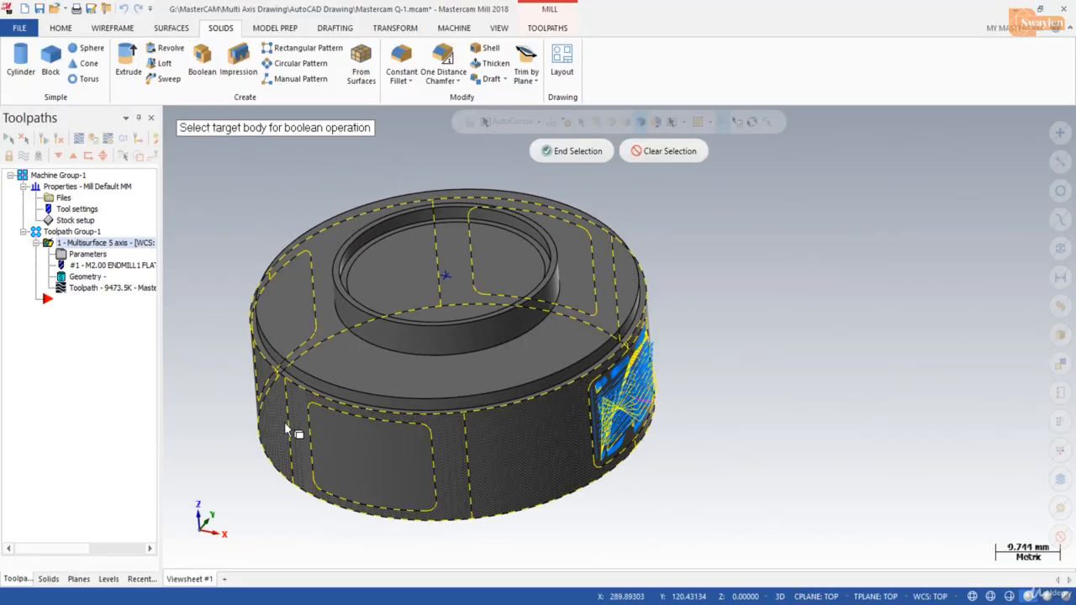
click(365, 451)
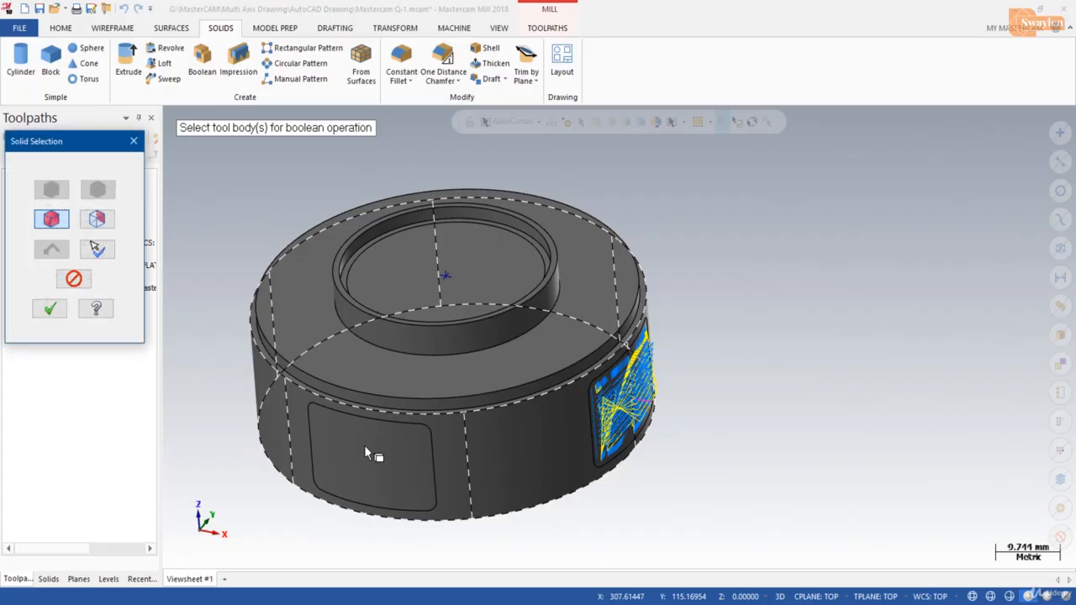
click(413, 286)
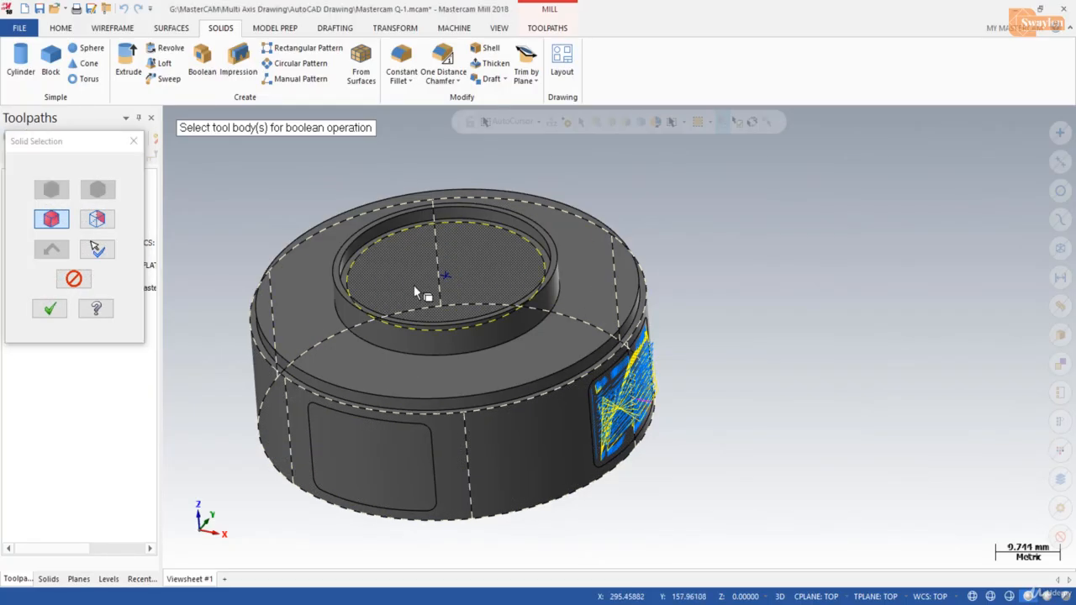
click(57, 309)
click(62, 242)
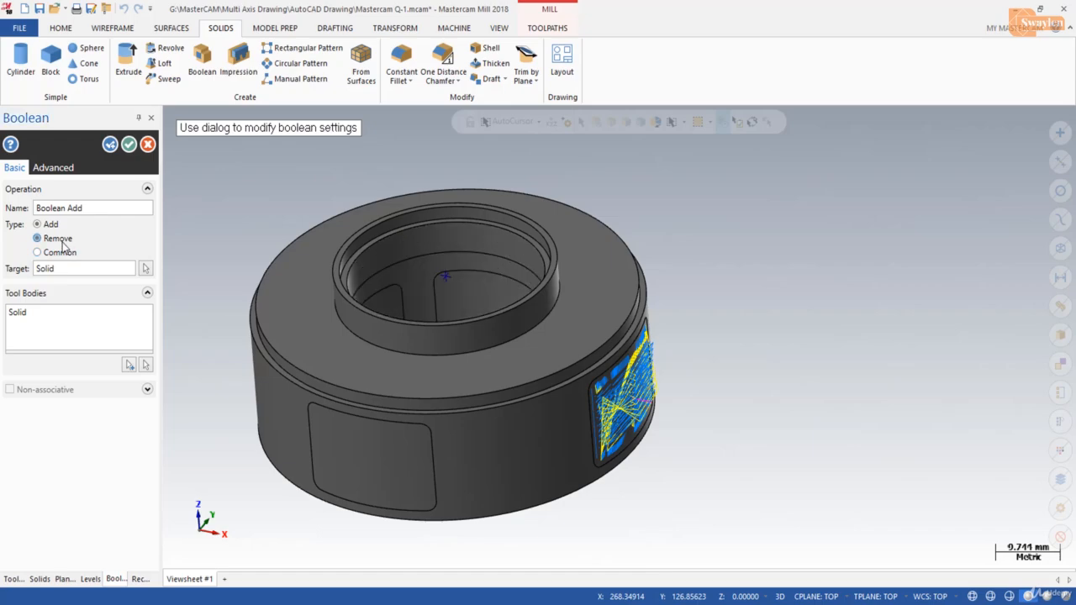
click(129, 144)
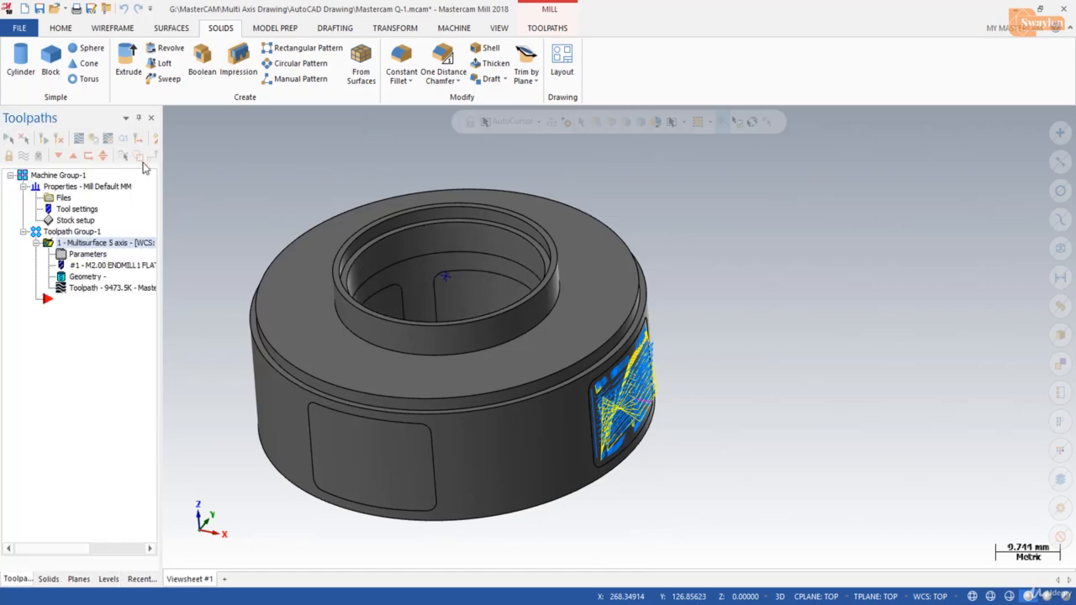
- Combine the hollowed outer cylinder with the windowed part using a Boolean operation of type Add, taking the cylinder as the target
middle_drag(496, 260, 379, 363)
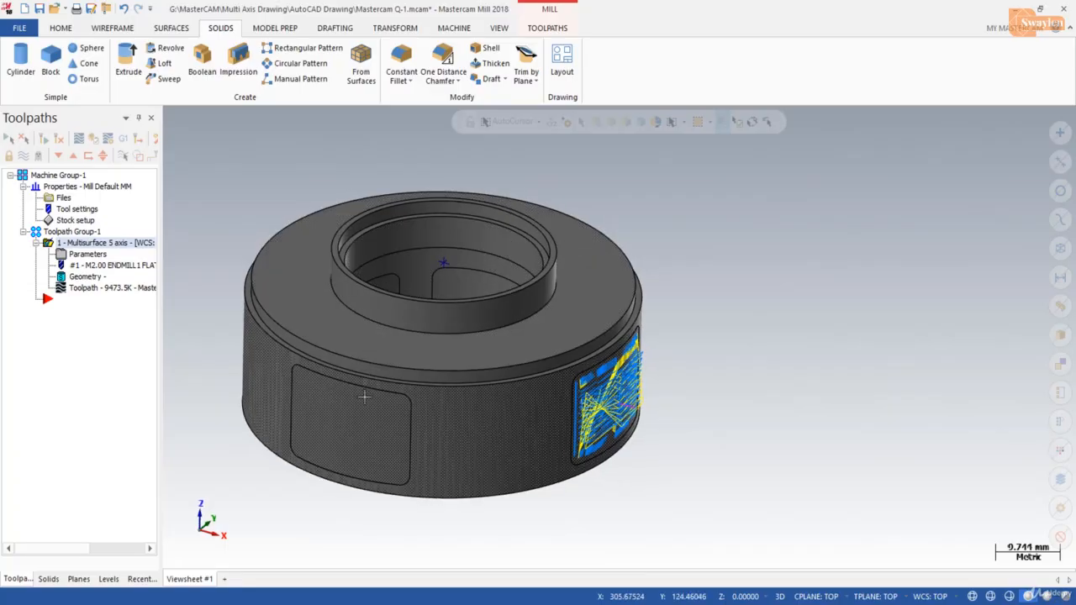
click(202, 61)
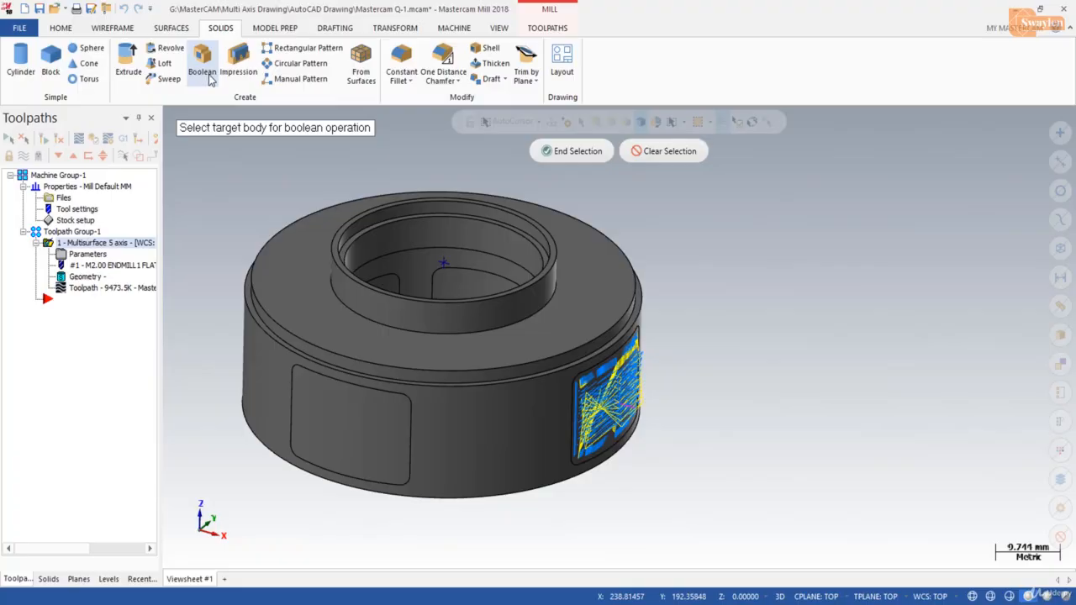
click(356, 423)
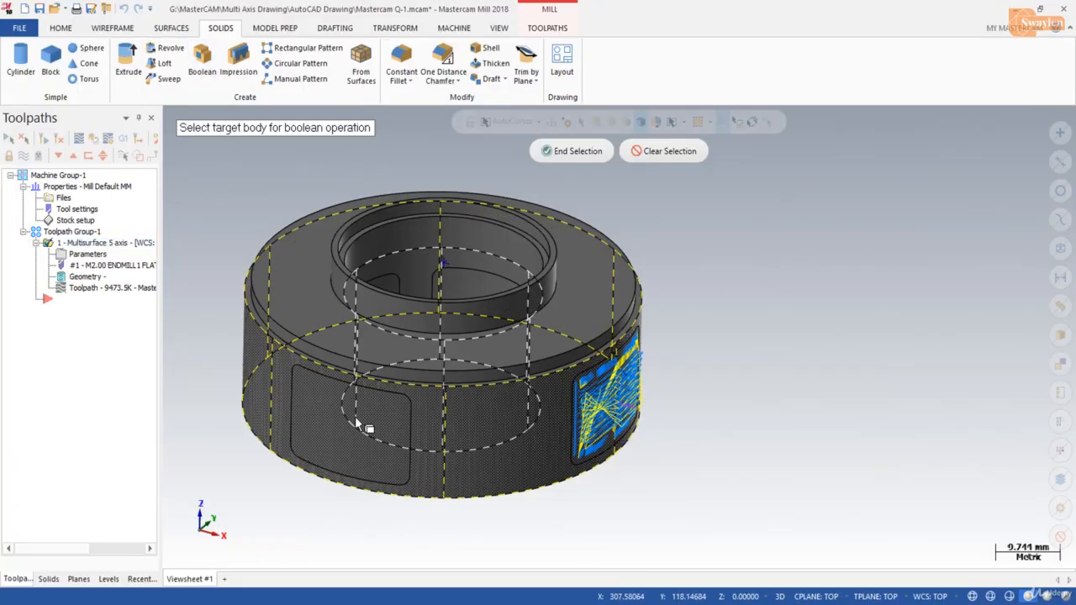
click(319, 320)
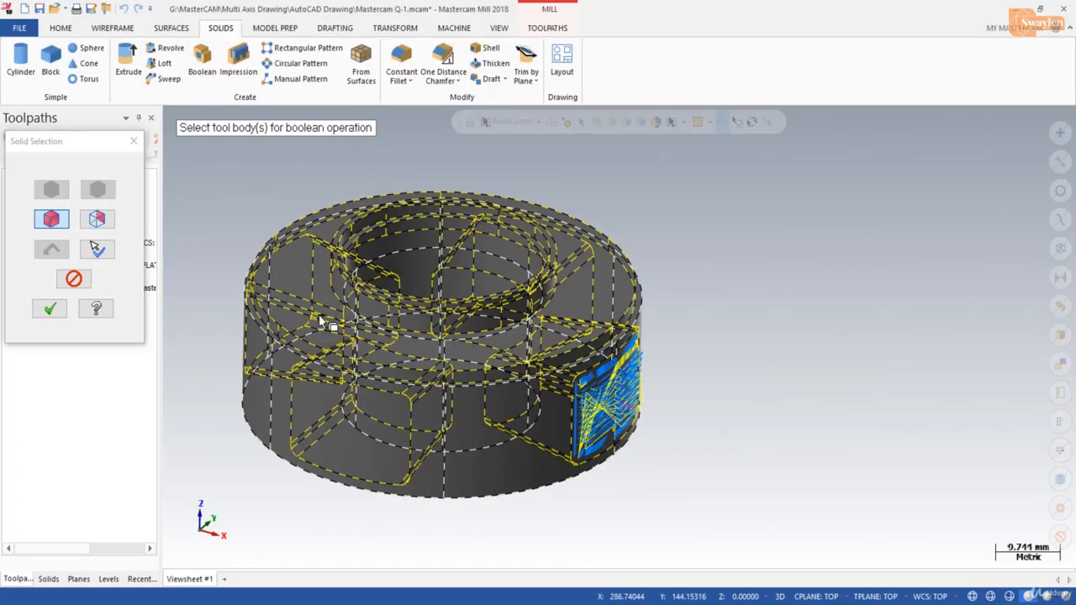
click(51, 309)
click(54, 227)
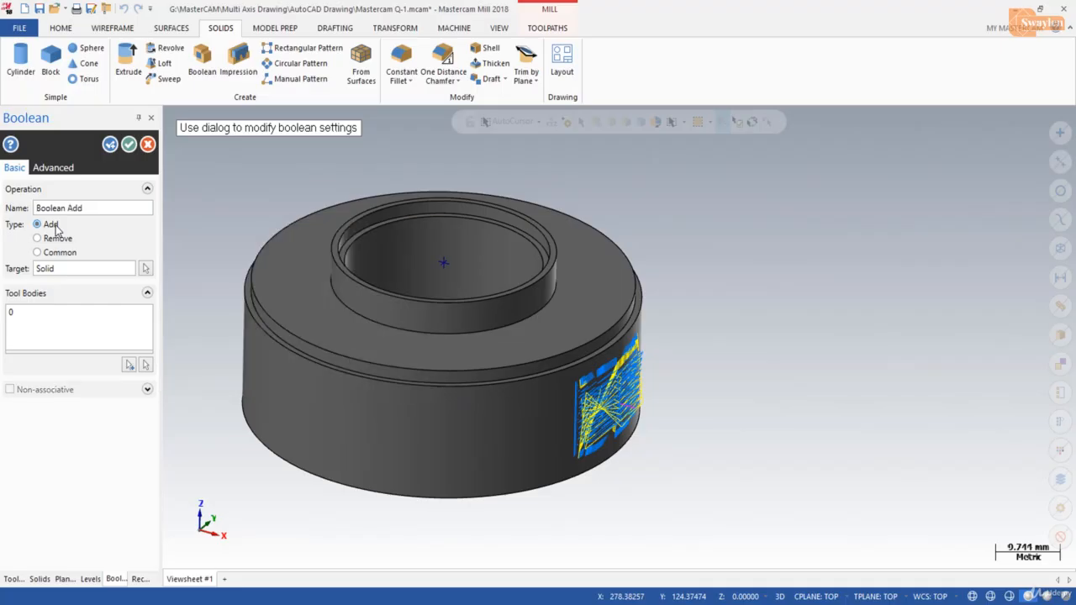
click(128, 144)
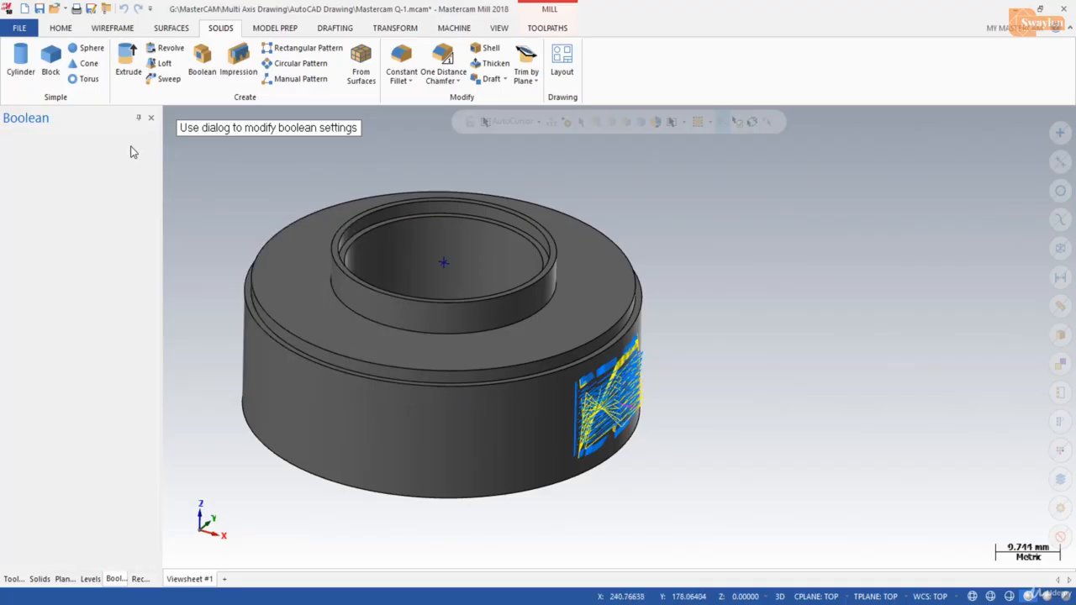
- Set the machine group's stock shape to Solid, using the combined body as the stock model
scroll(639, 501, down, 2)
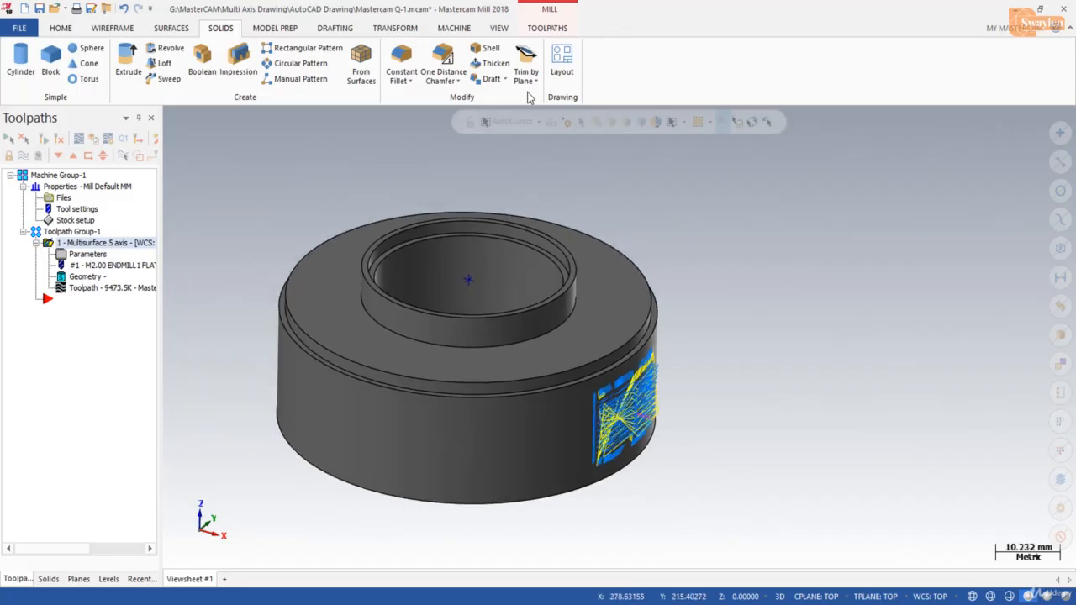
click(504, 31)
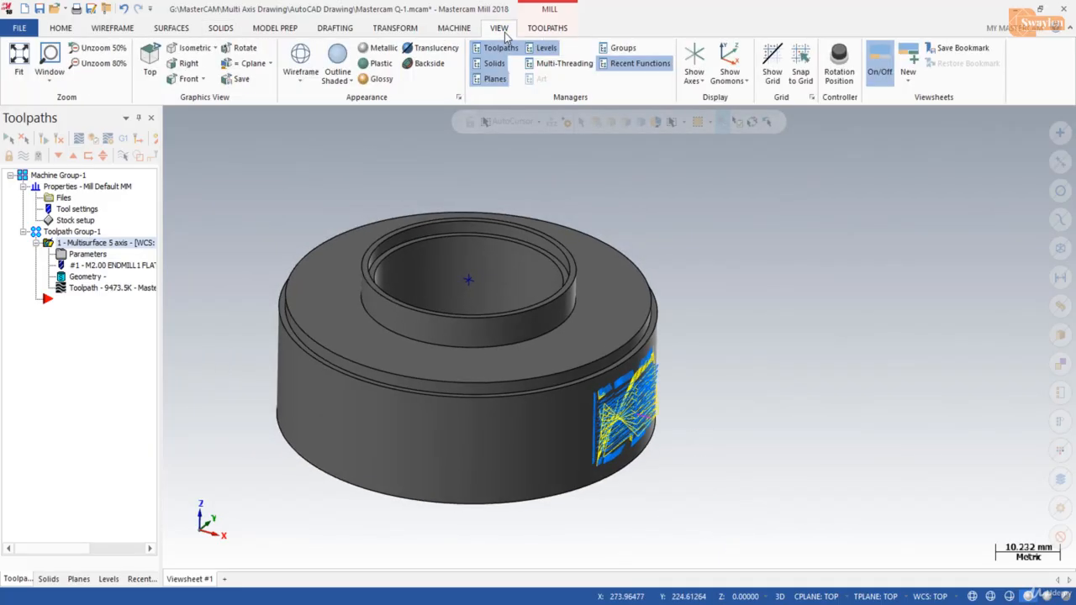
click(189, 48)
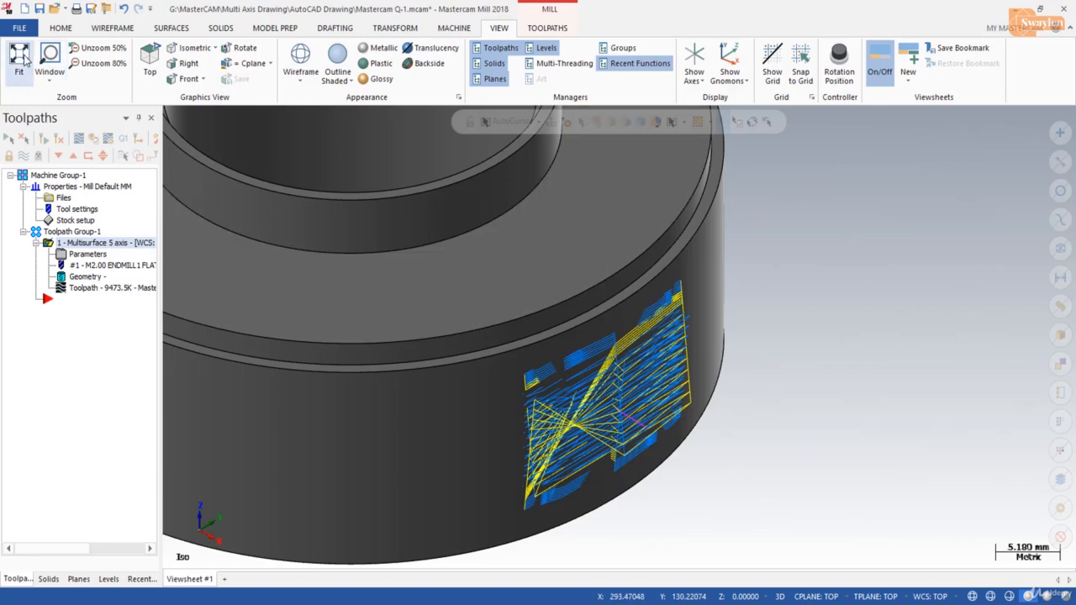
click(19, 58)
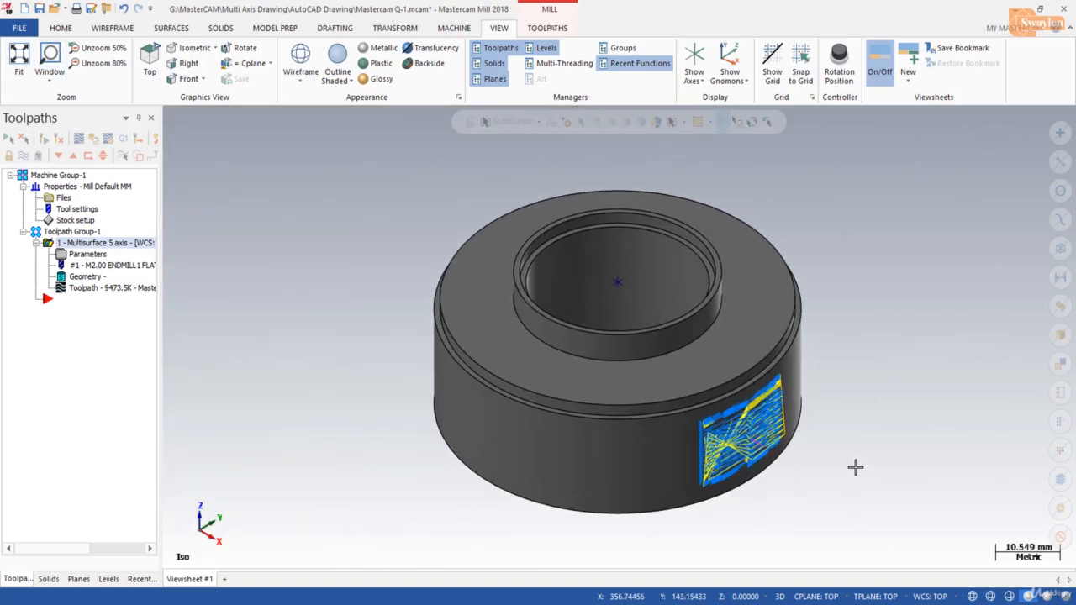
scroll(855, 467, up, 1)
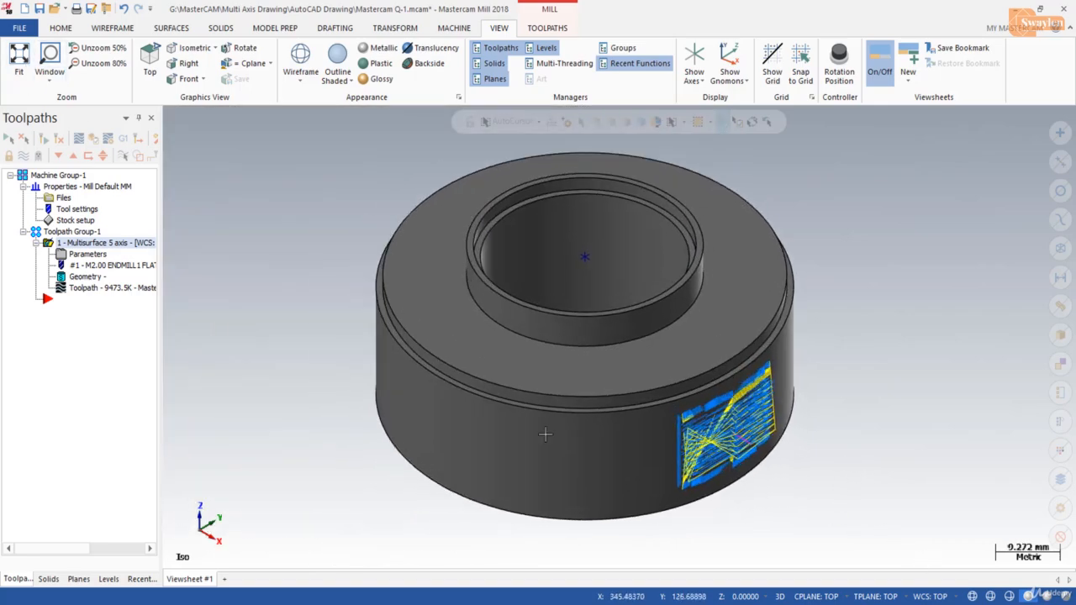
click(63, 222)
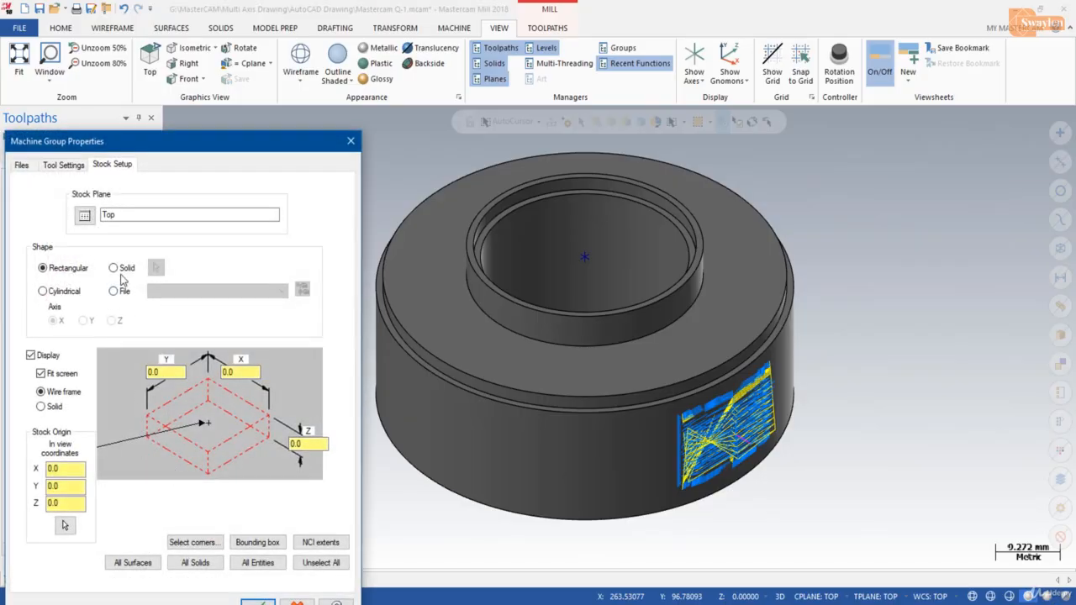
click(120, 269)
click(156, 267)
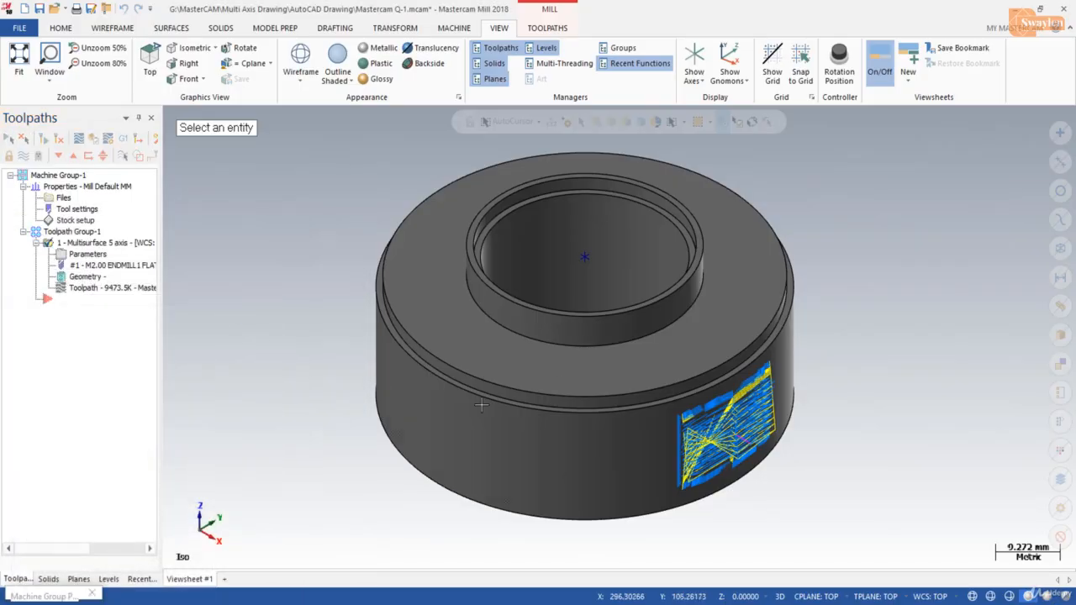
click(561, 376)
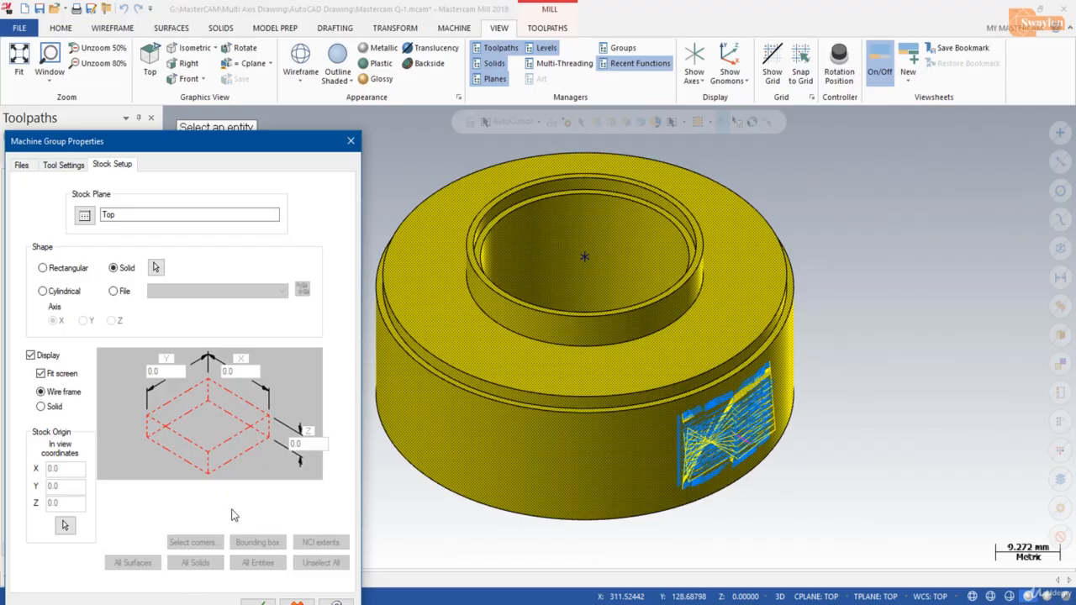
click(260, 602)
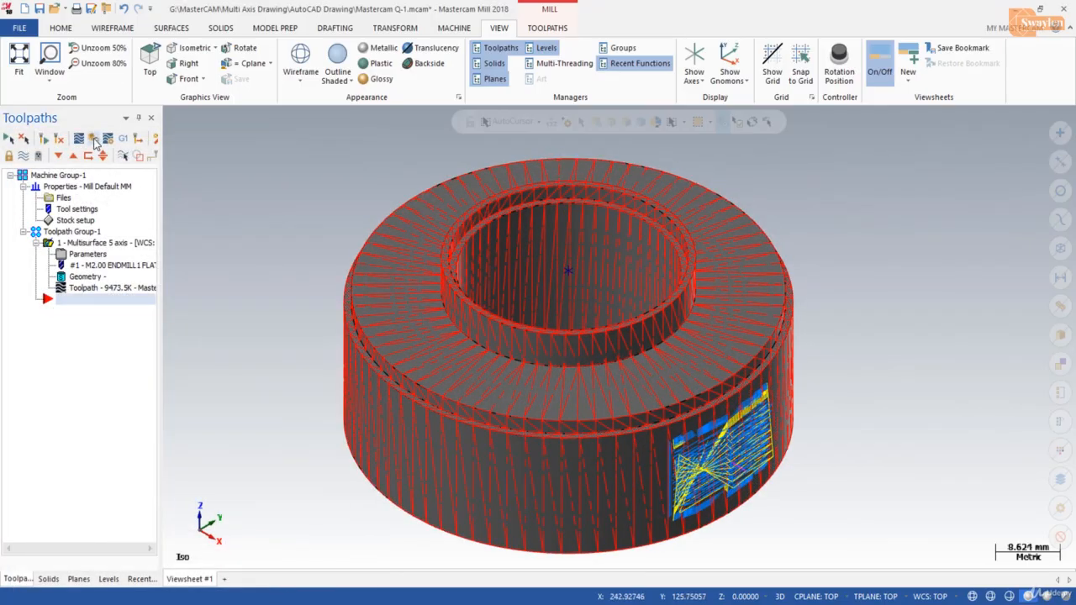
- Verify the Multisurface 5-axis toolpath by simulating it to the end, inspect the machined window, and close the simulator
click(95, 141)
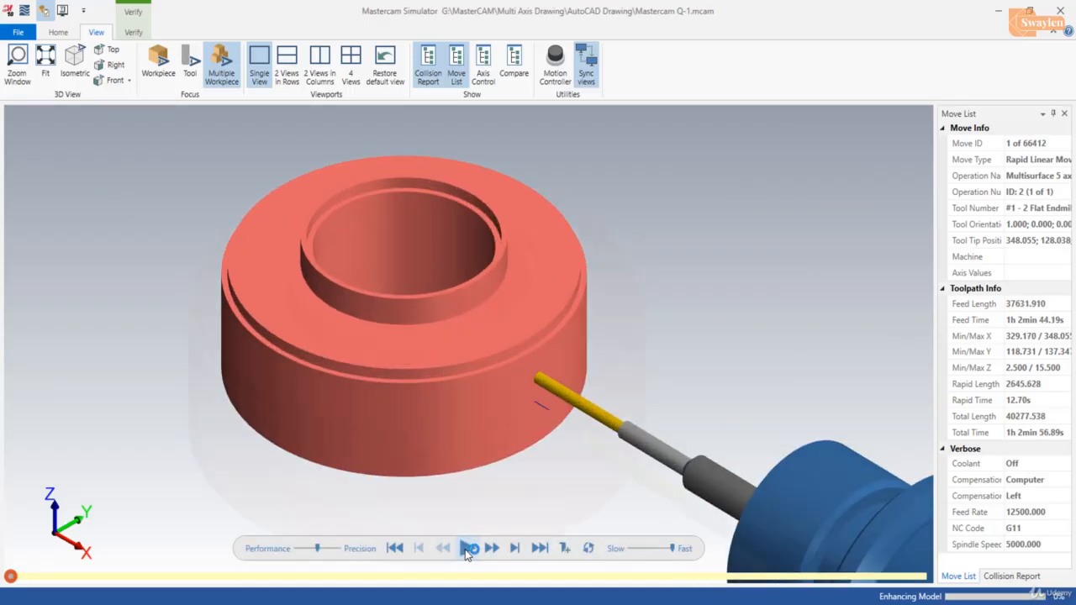
click(468, 549)
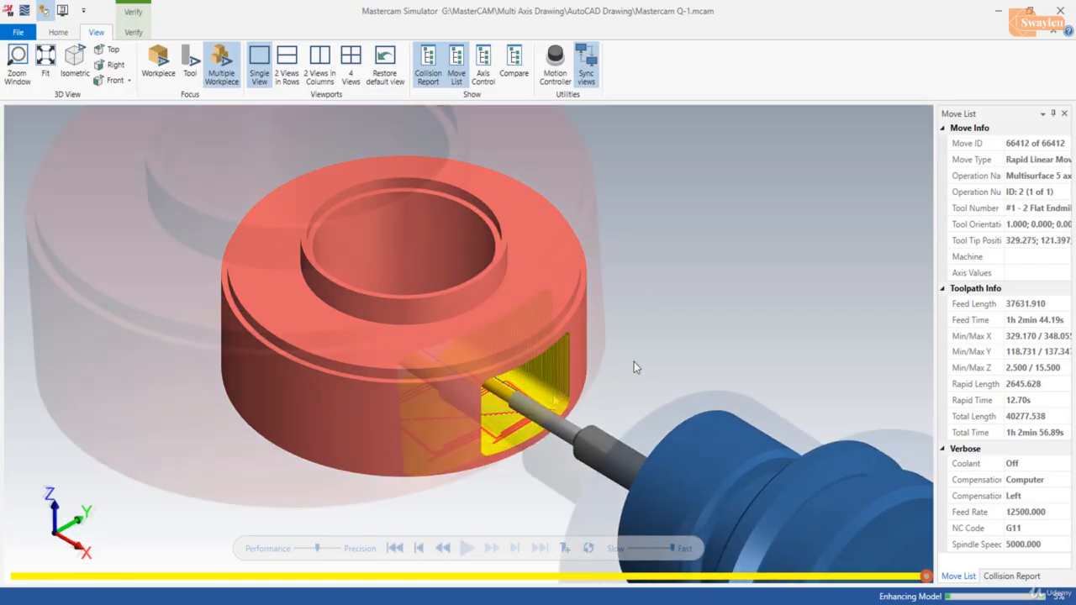
scroll(578, 414, up, 5)
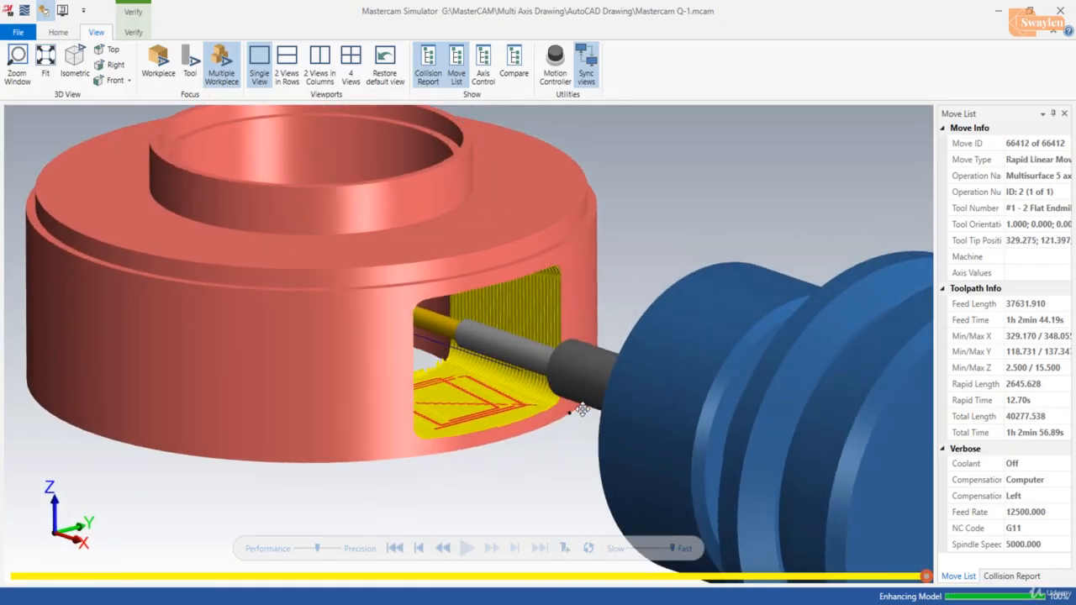
scroll(578, 409, down, 3)
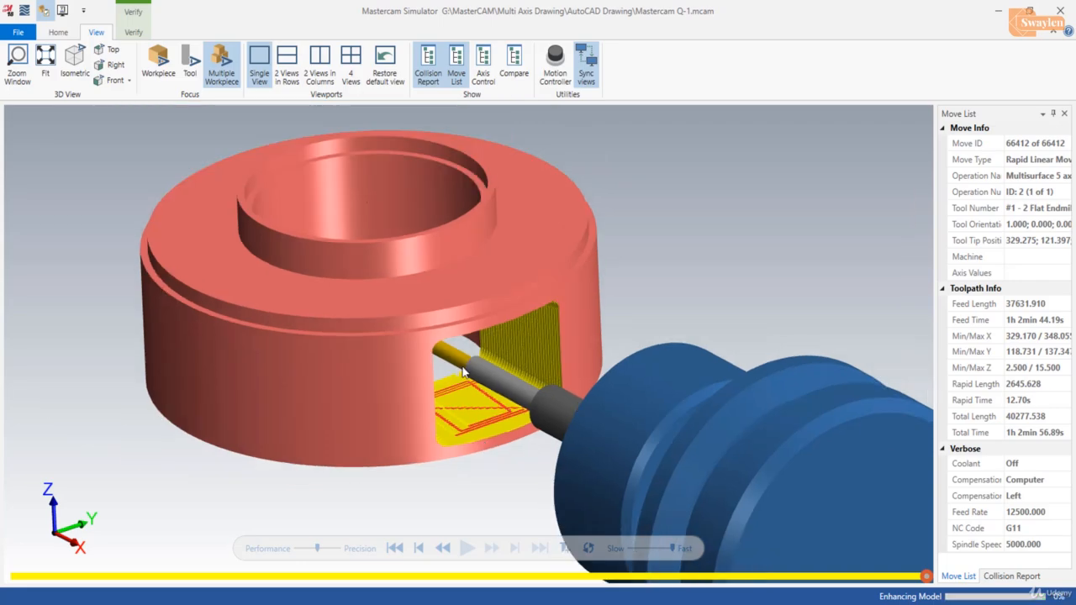
click(1060, 10)
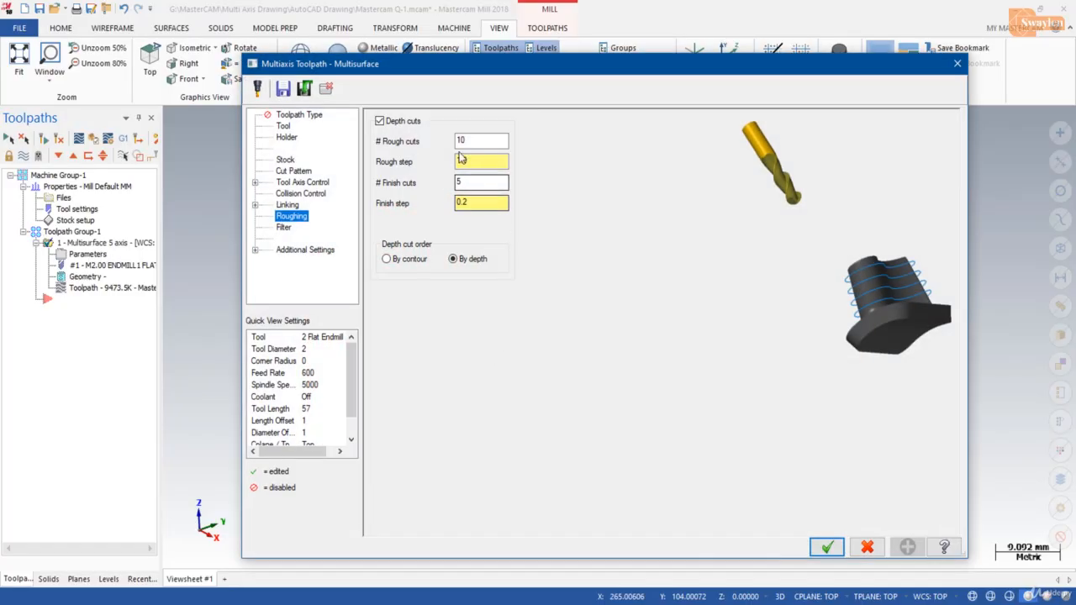
- Set the 2 mm flat end mill's cutting length to 38 and shoulder length to 40, and regenerate the Multisurface toolpath
click(284, 126)
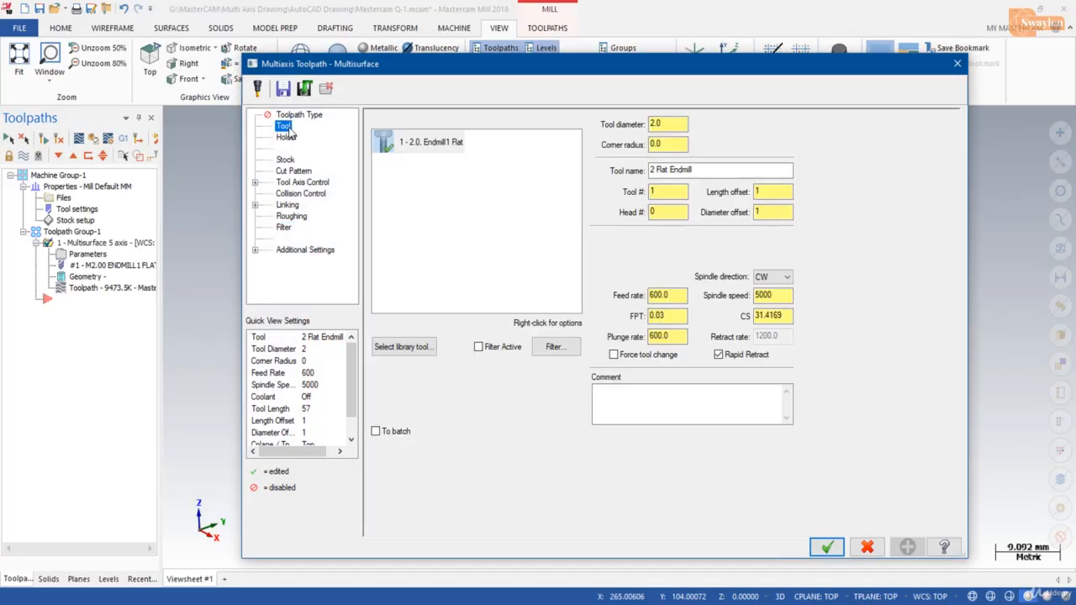
double_click(425, 145)
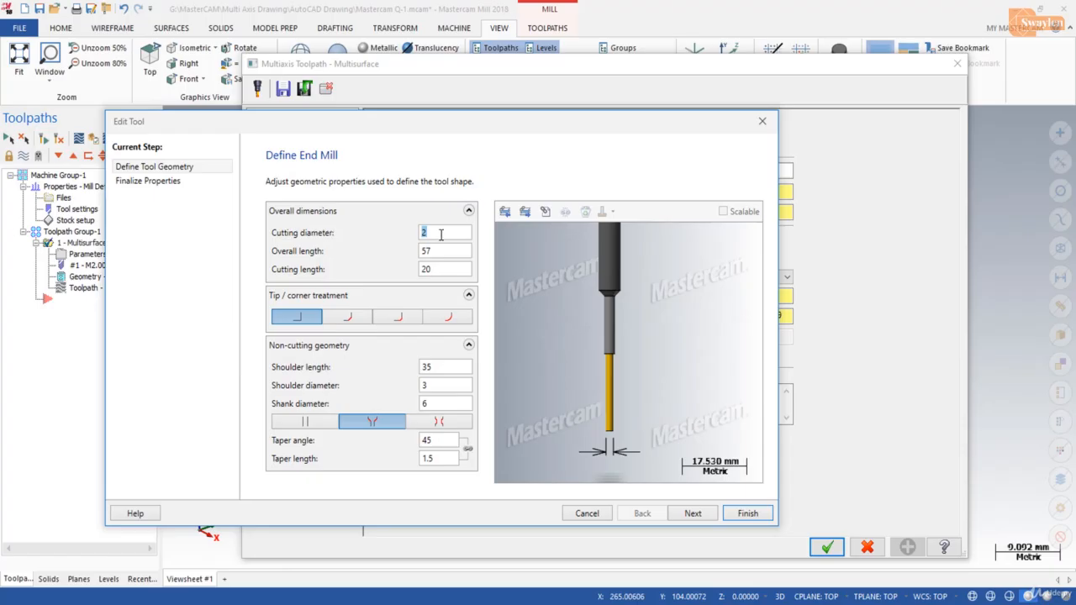
click(435, 254)
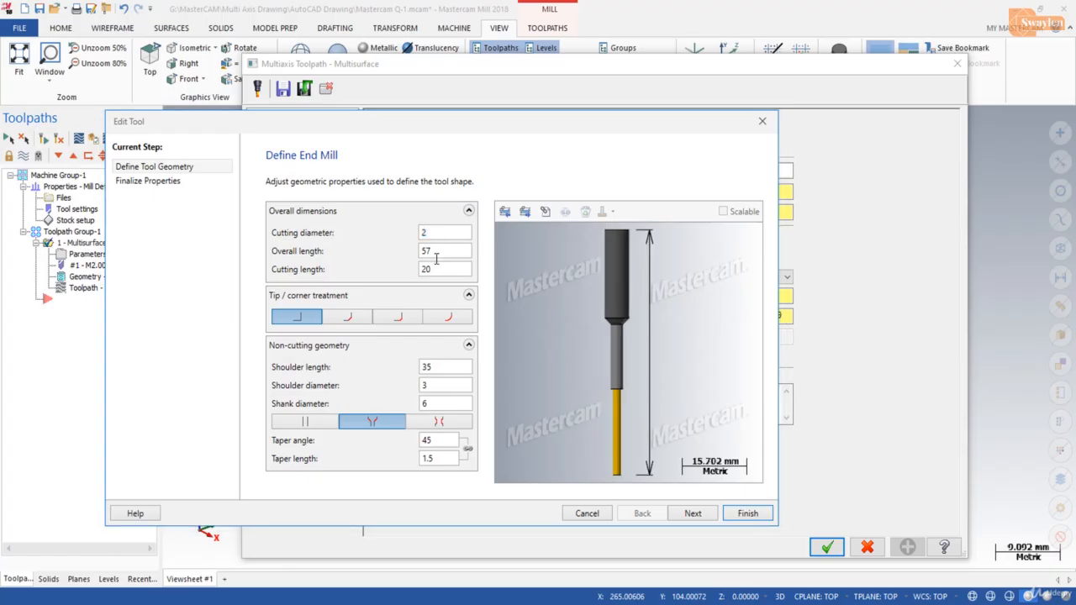
click(437, 269)
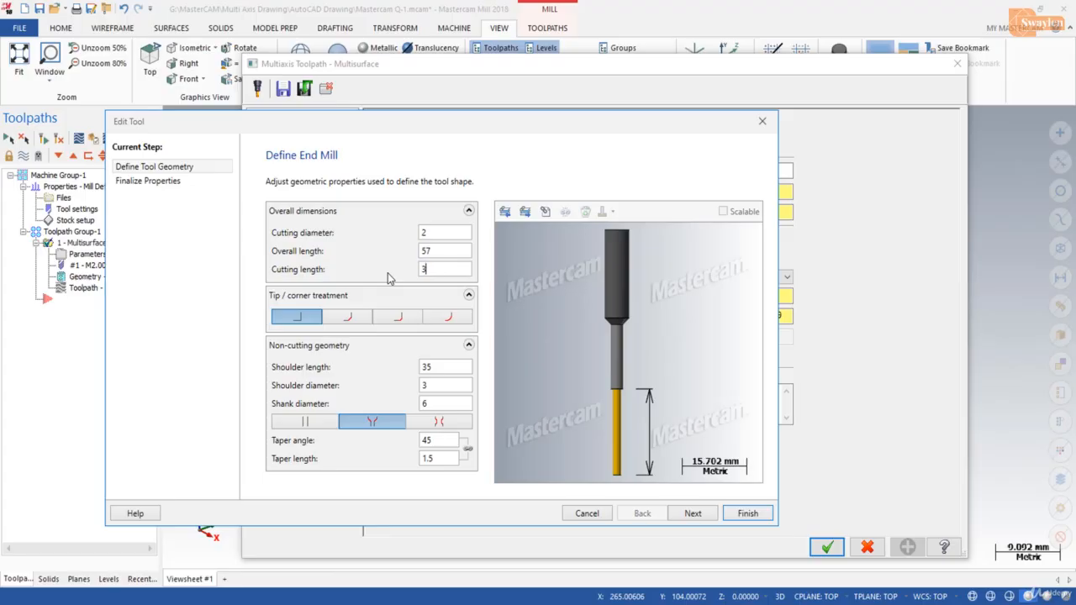
key(Tab)
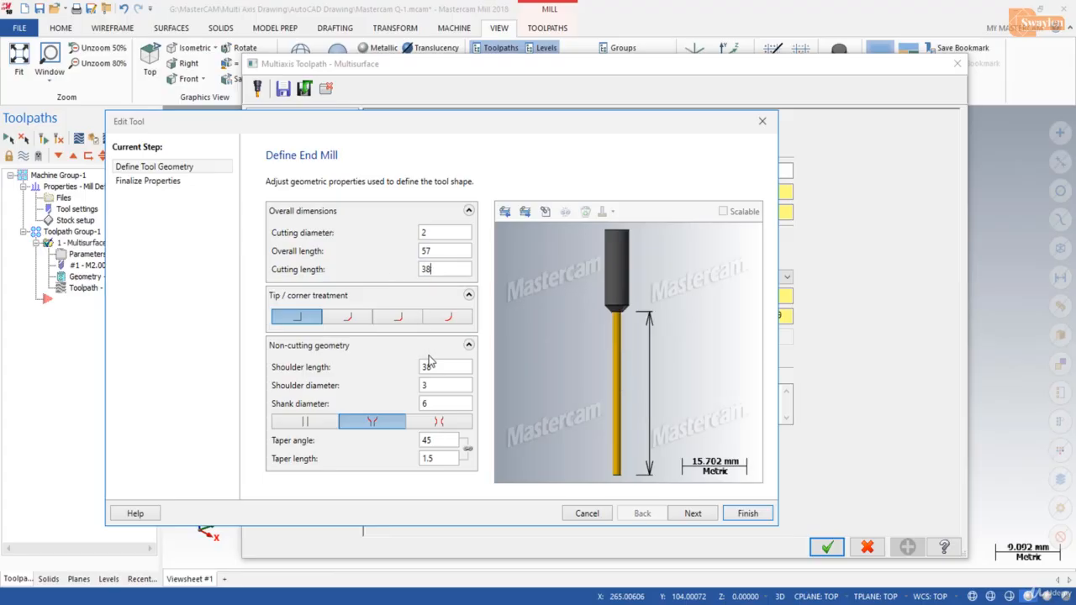
text(40)
click(439, 386)
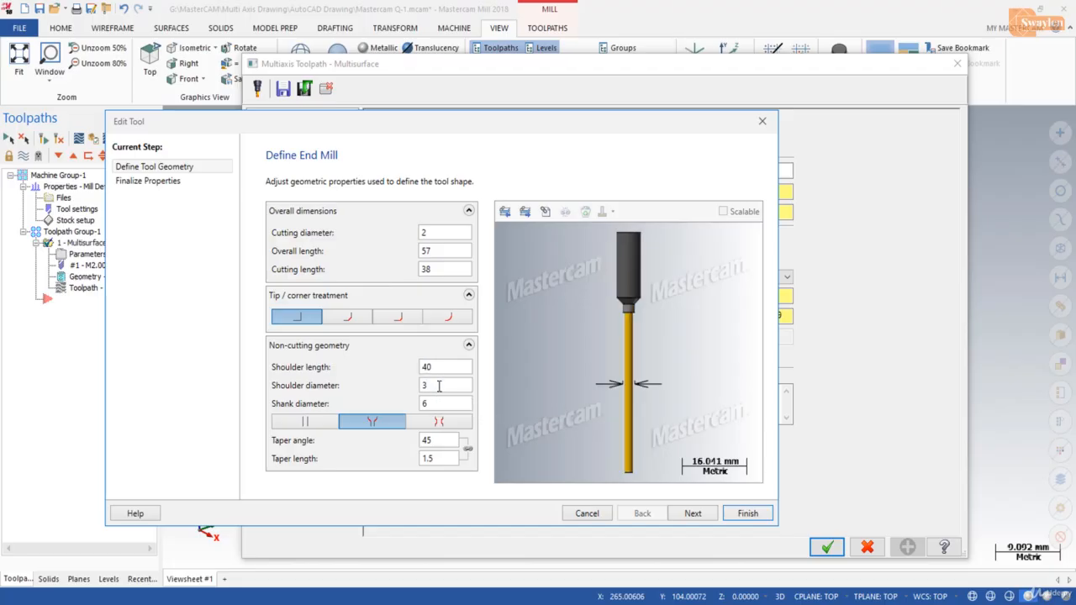
click(693, 512)
click(747, 513)
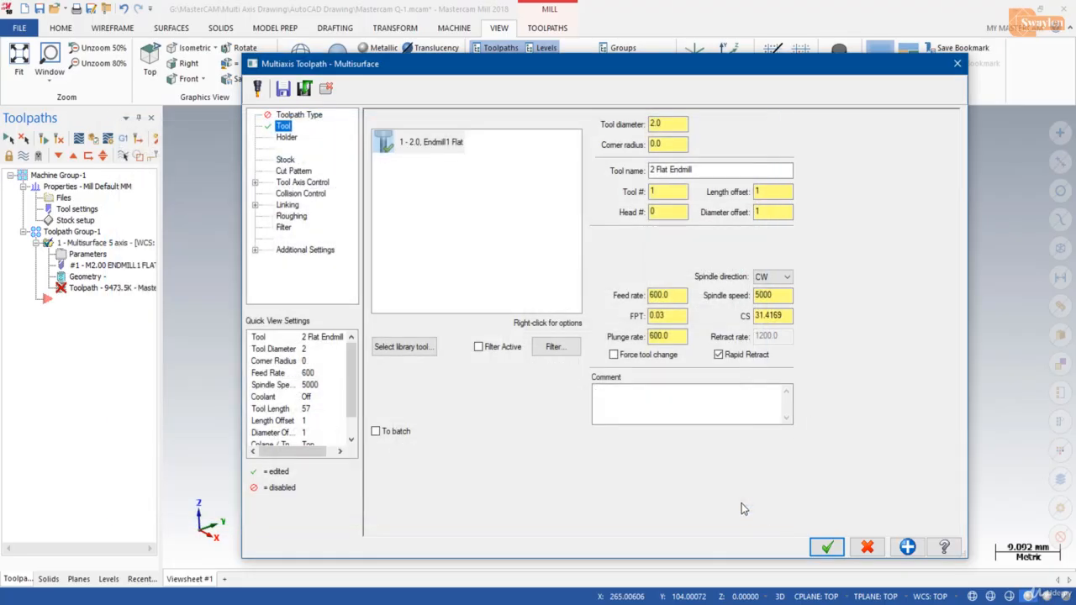
click(827, 547)
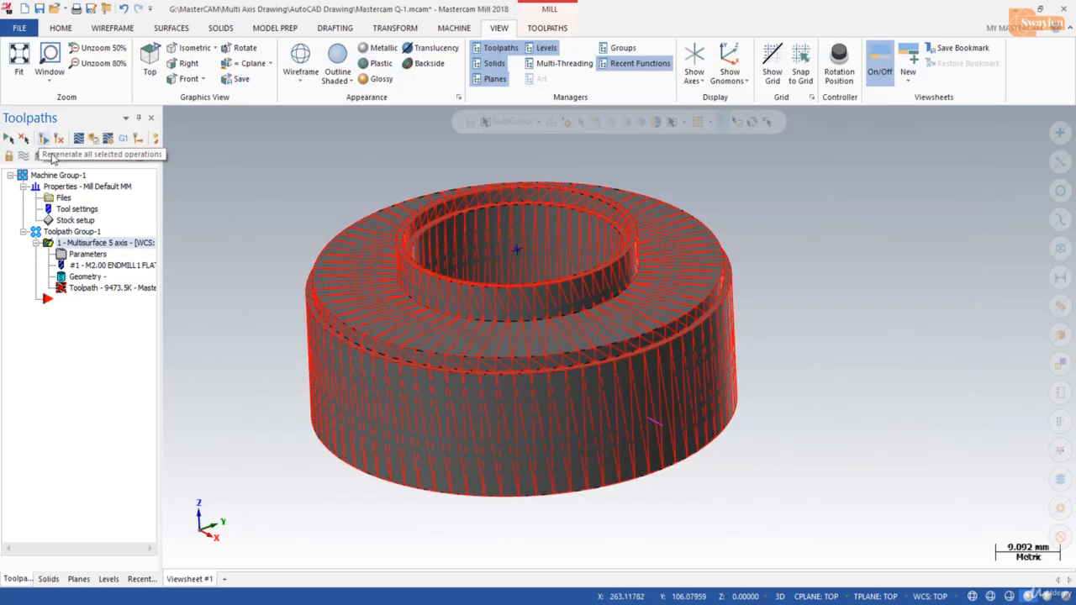
- Simulate the regenerated Multisurface toolpath to the end with the lengthened end mill, and close the simulator
middle_drag(573, 306, 597, 337)
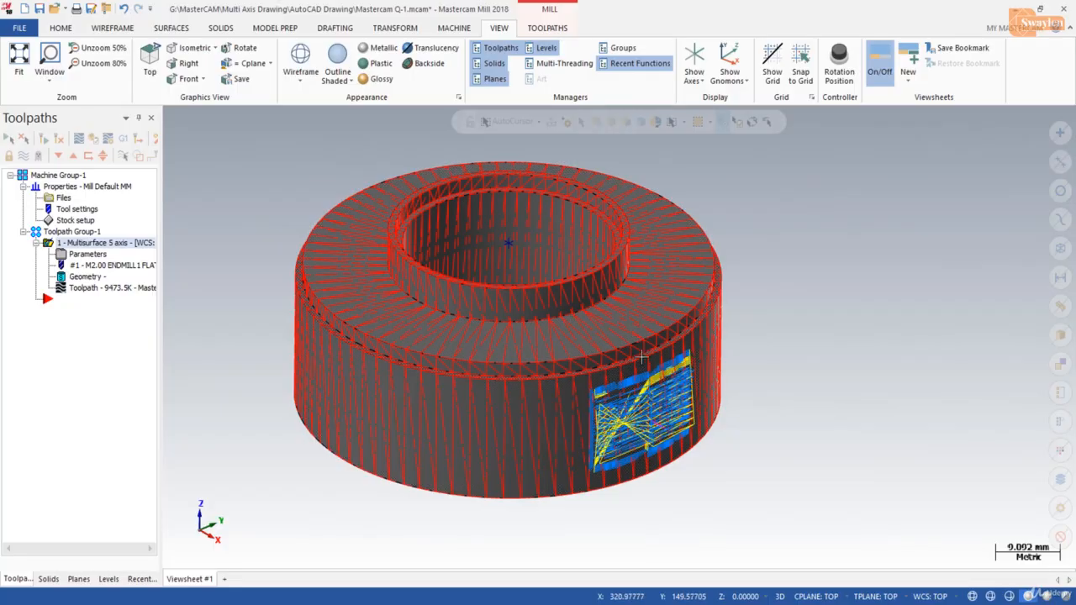
scroll(727, 395, up, 1)
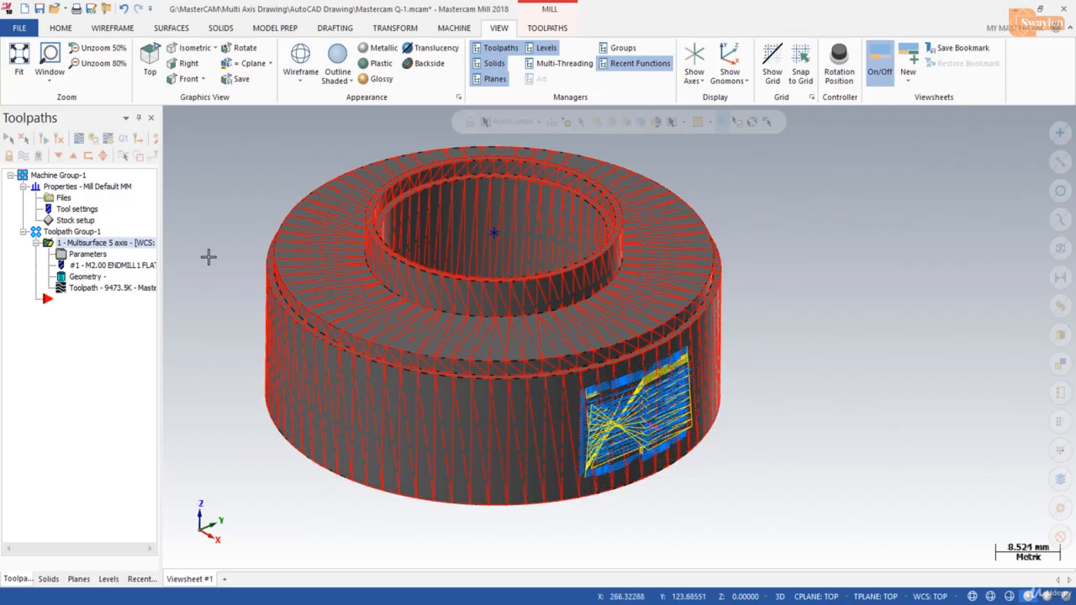
click(95, 140)
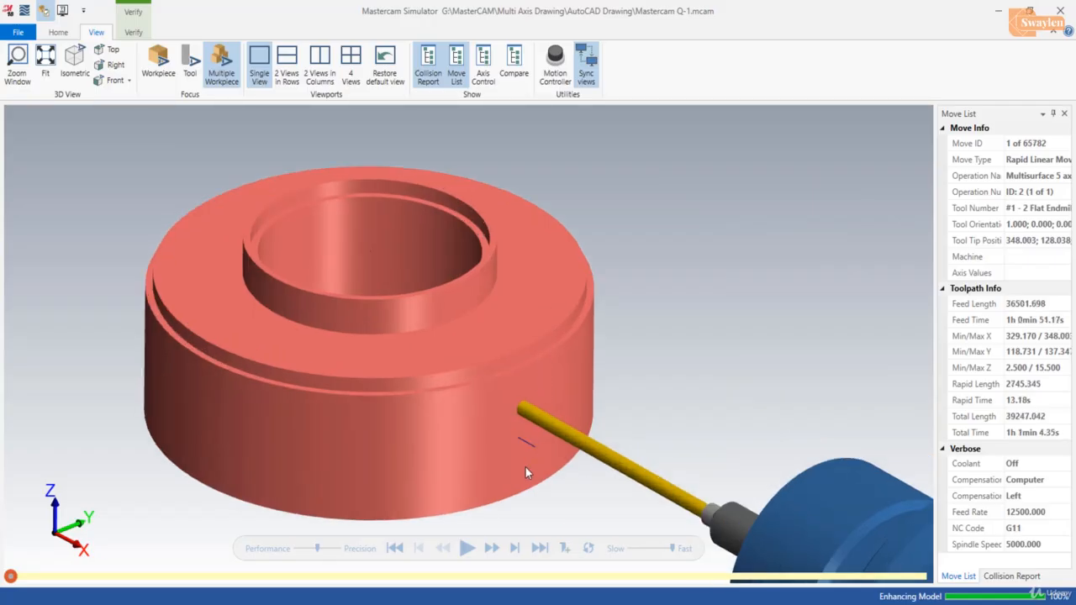
click(466, 548)
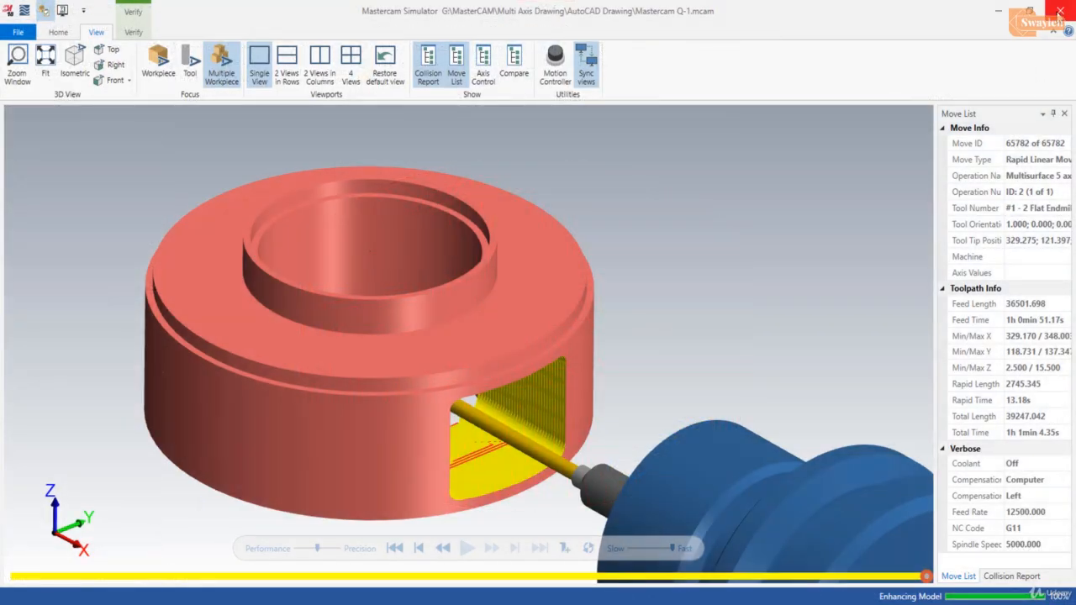
click(1063, 10)
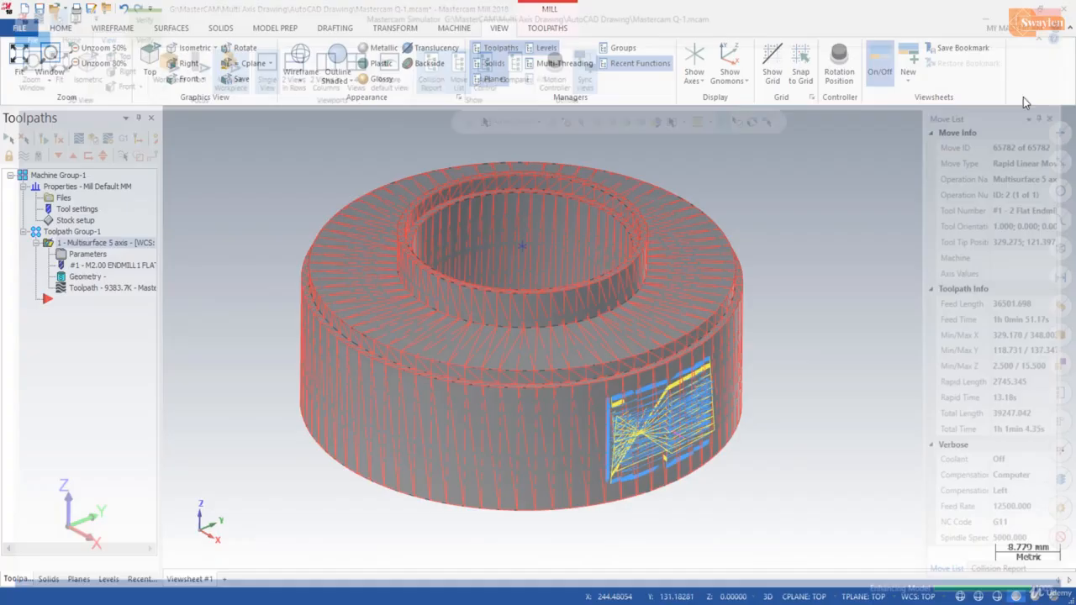
- Start a toolpath transform for the Multisurface 5-axis operation and set its type to Rotate
click(122, 244)
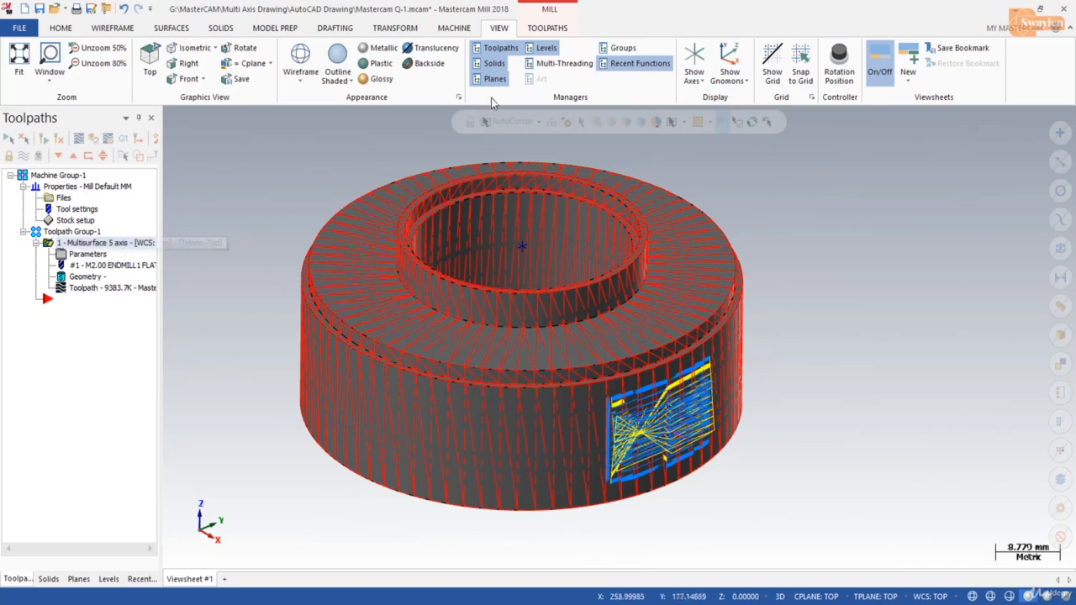
click(550, 31)
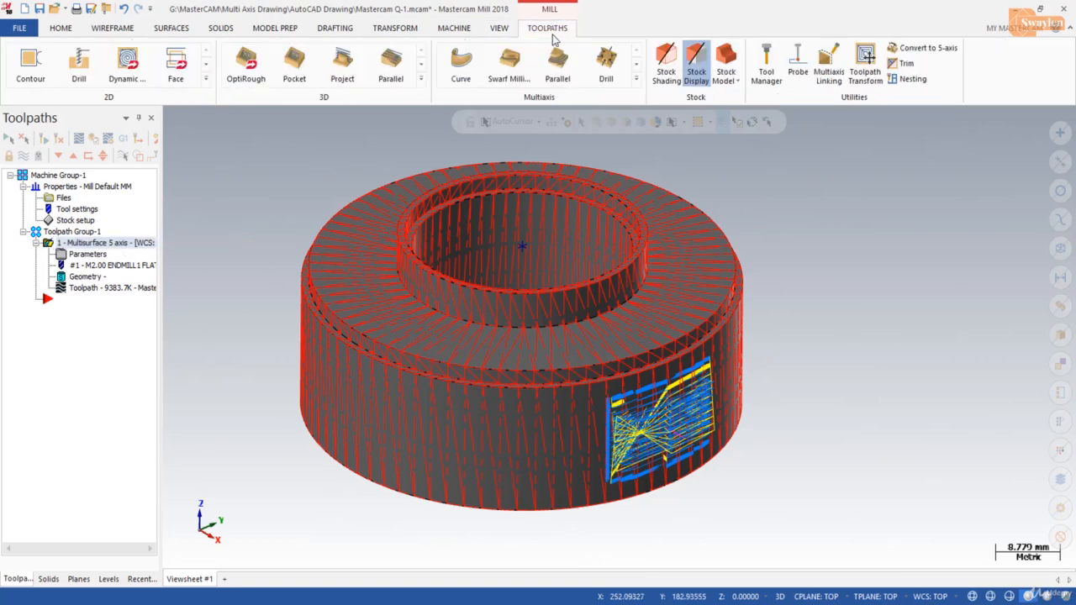
click(865, 76)
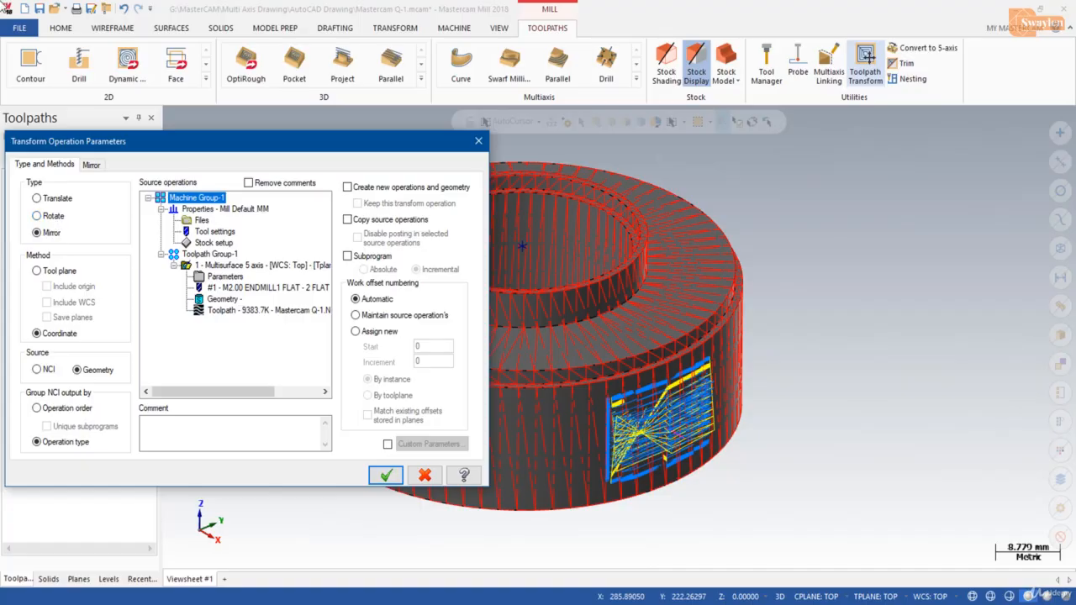
click(38, 216)
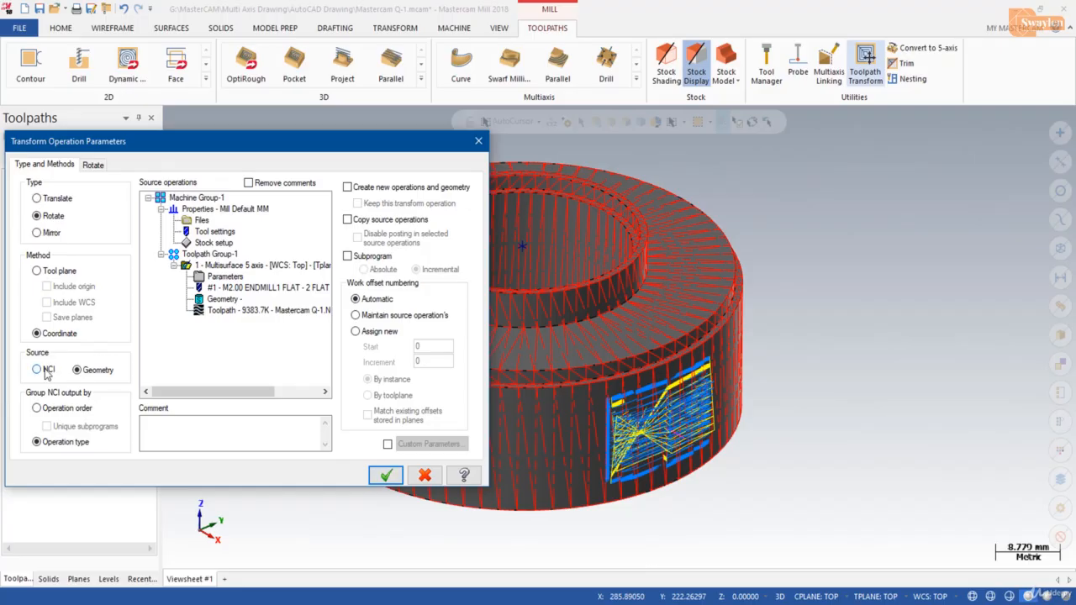
- Define the rotation as 4 instances over a total sweep, with both the start and sweep angles set to 360
click(93, 165)
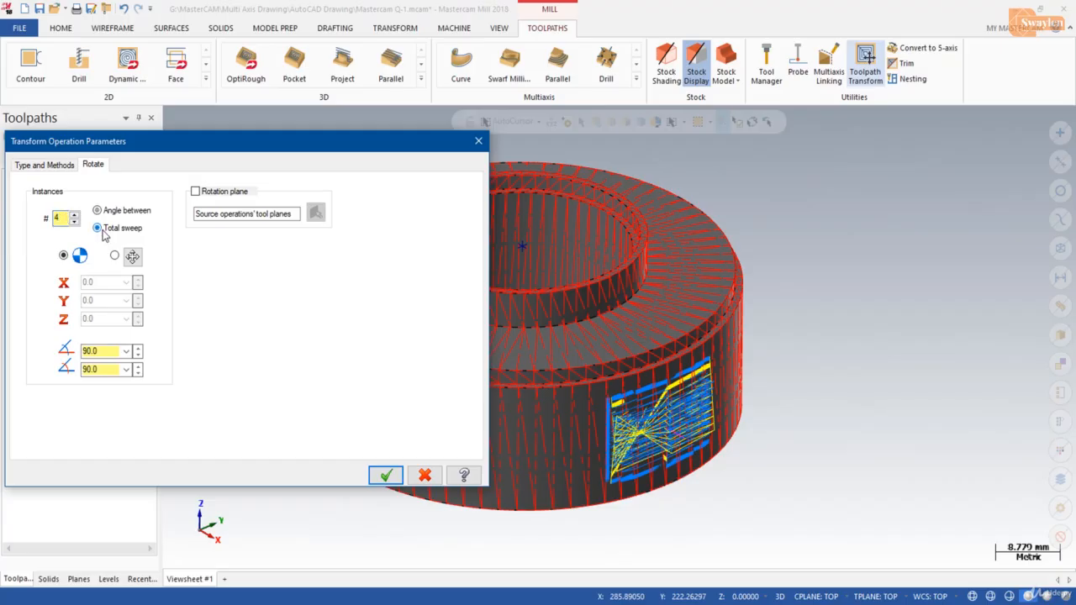
drag(112, 351, 73, 355)
text(36)
click(100, 370)
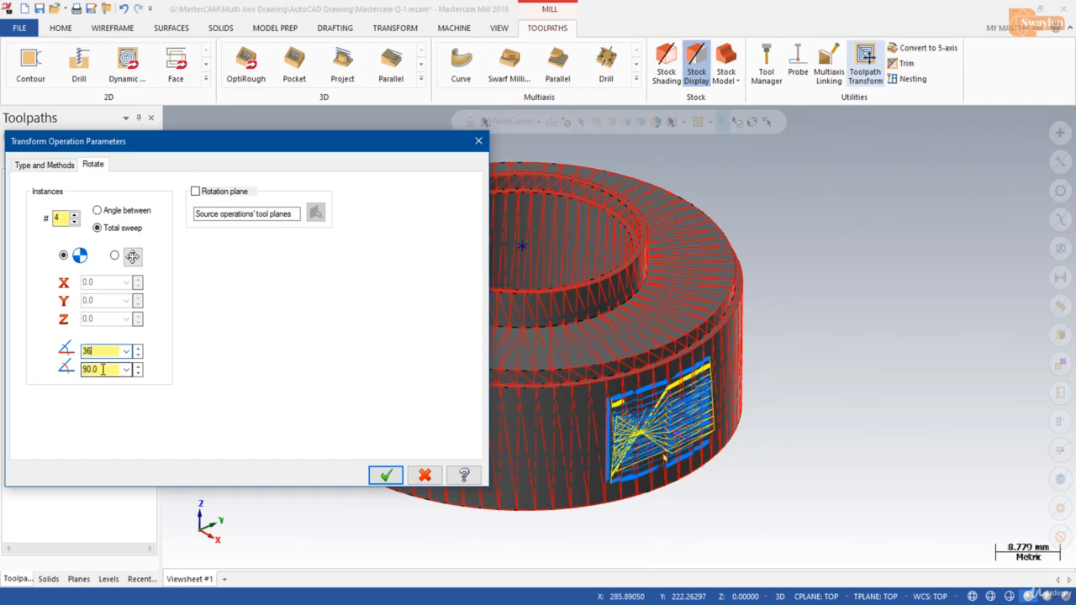
drag(107, 370, 26, 376)
text(360)
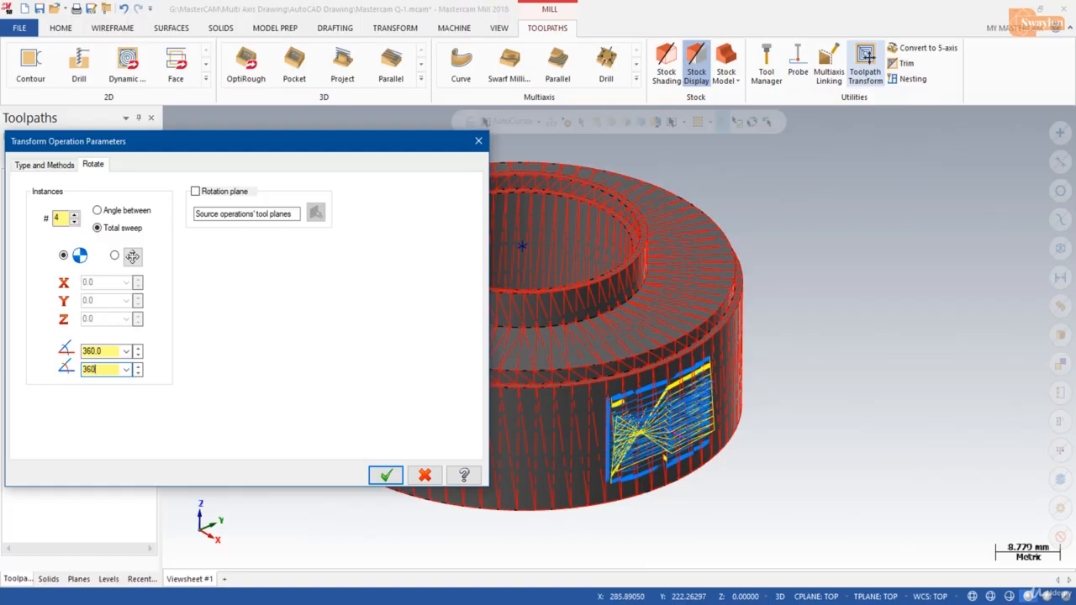
double_click(101, 350)
- Pick the centre point of the ring's bore as the rotation point and generate the rotated toolpaths
click(132, 257)
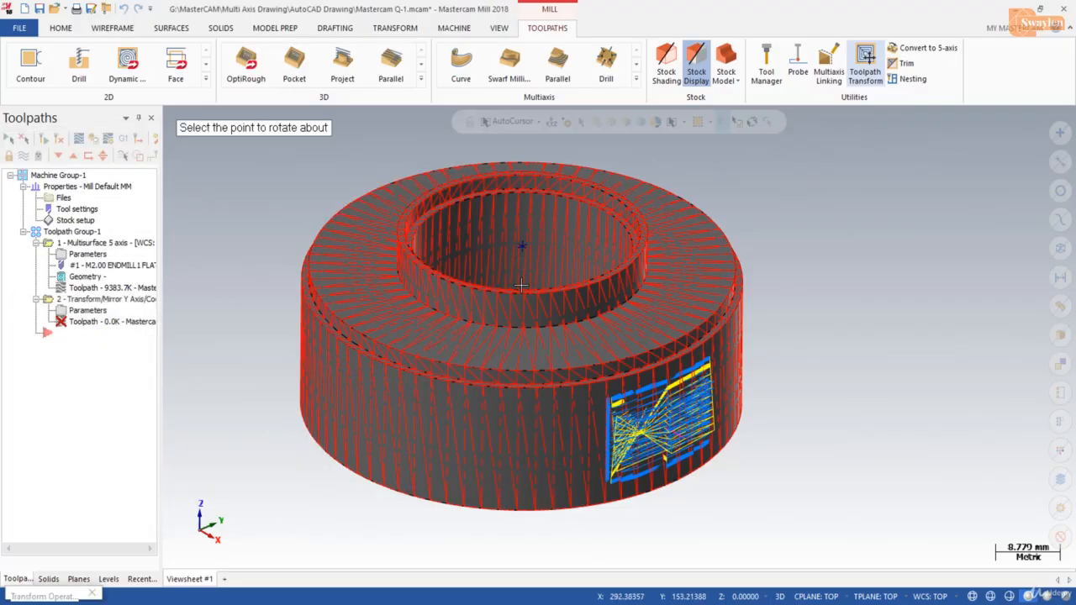
click(521, 285)
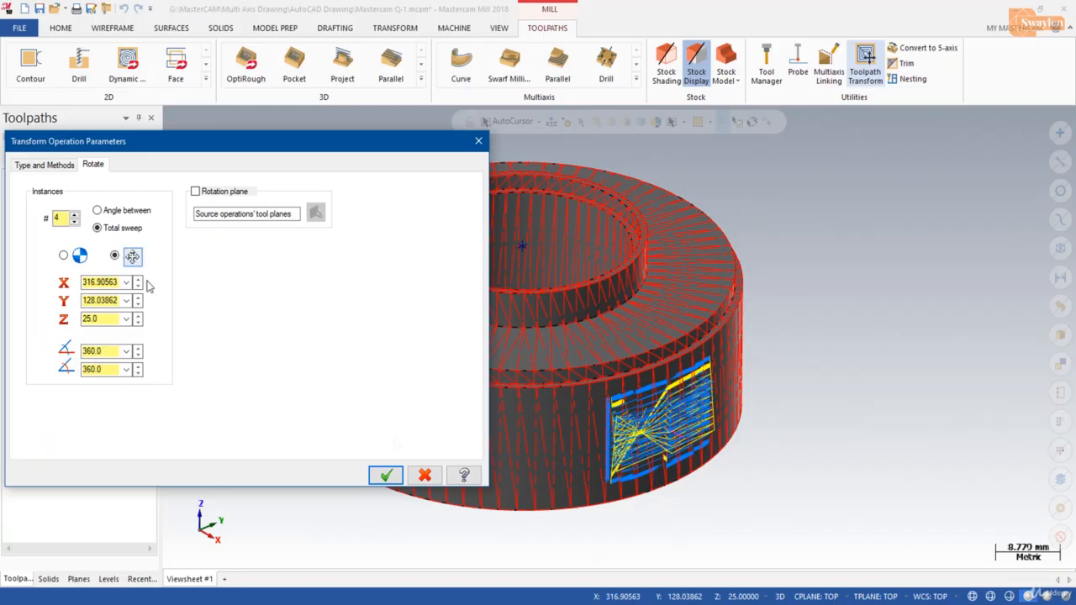
click(386, 475)
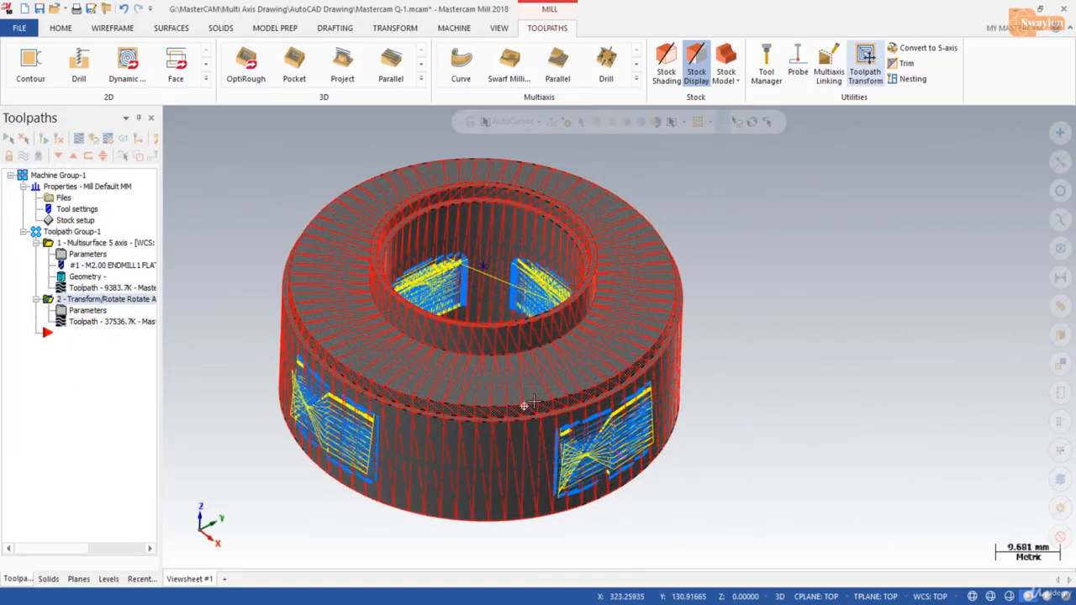
- Simulate the original and rotated toolpaths to the end, inspect the machined side windows, and close the simulator
middle_drag(534, 402, 490, 400)
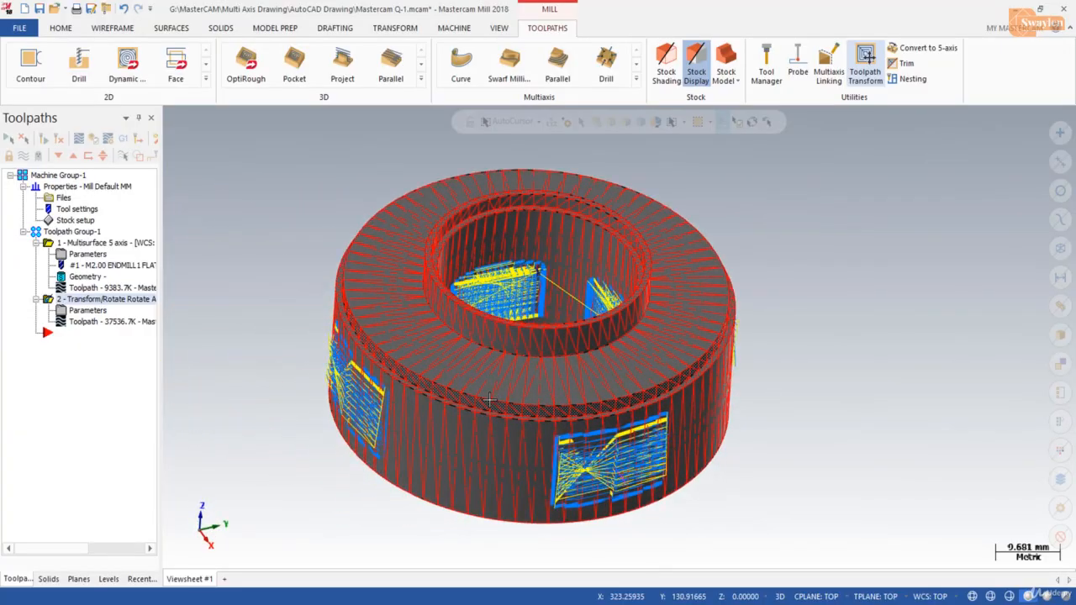
scroll(538, 386, up, 2)
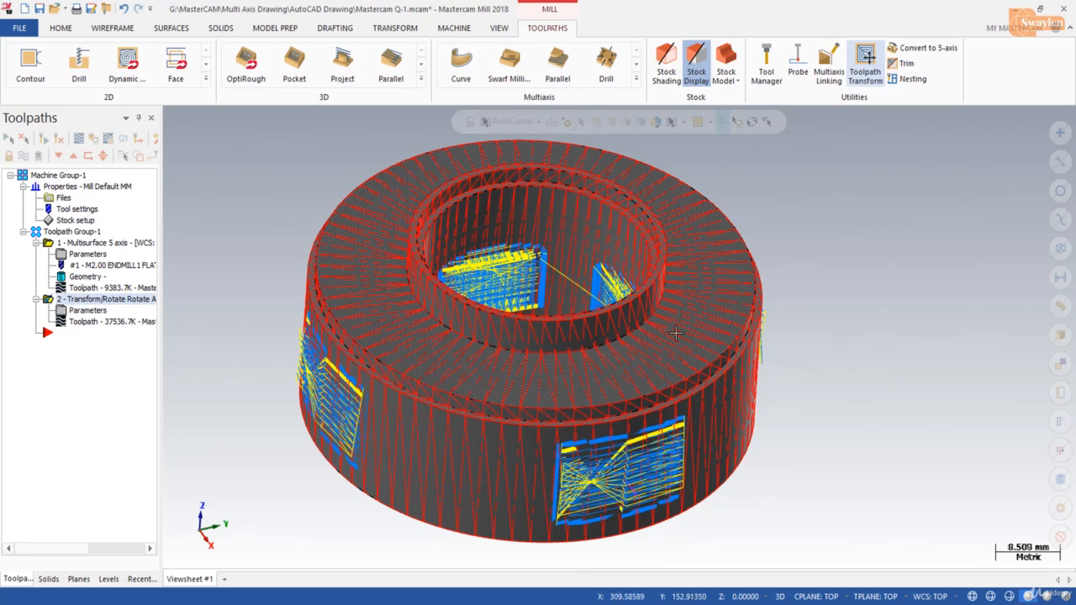
click(94, 141)
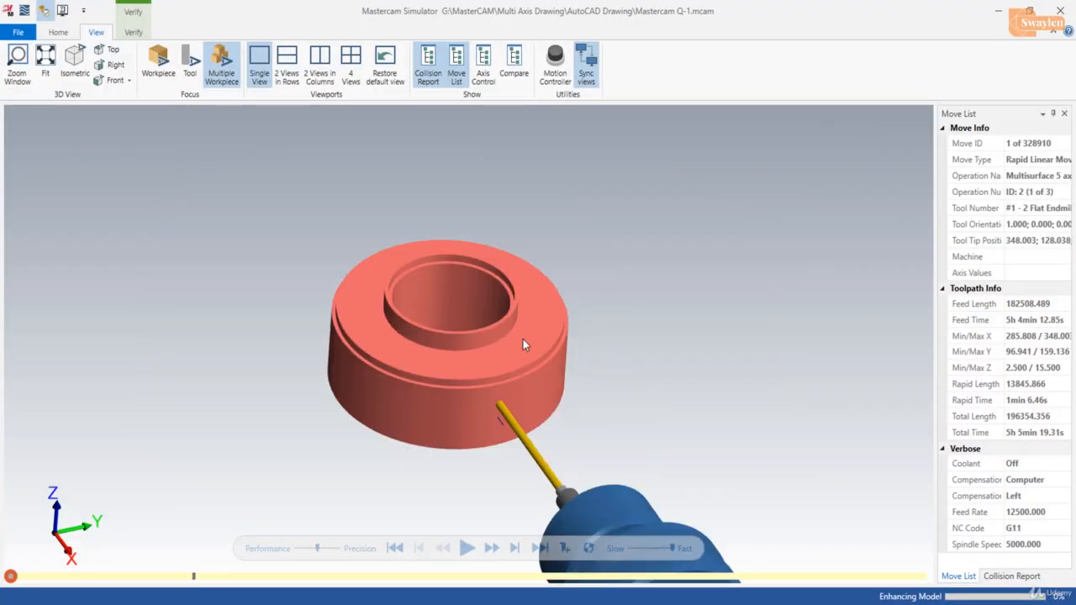
scroll(546, 393, up, 3)
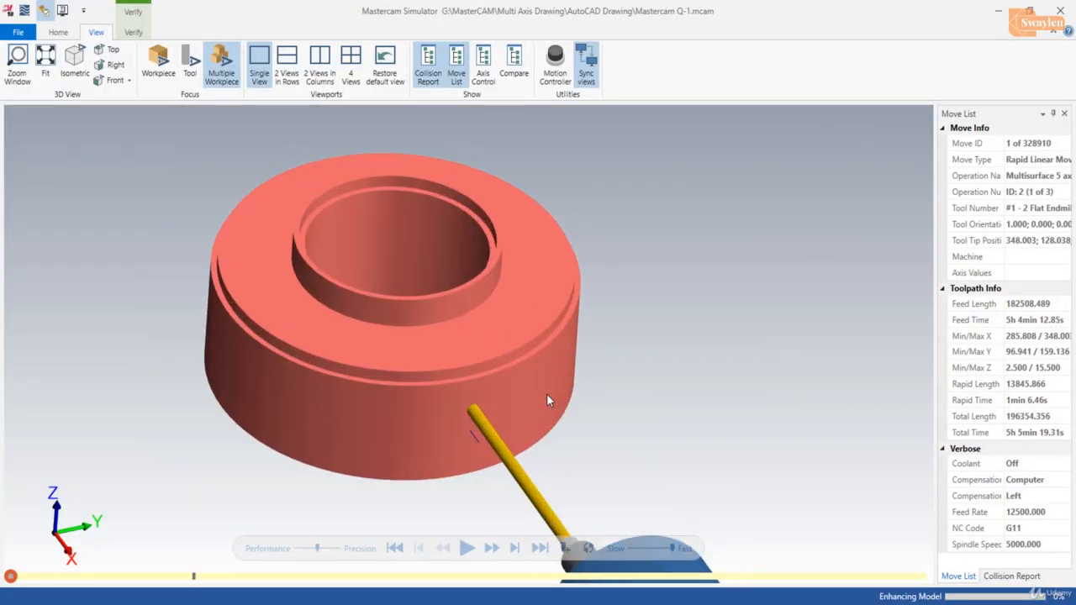
middle_drag(523, 438, 482, 413)
key(r)
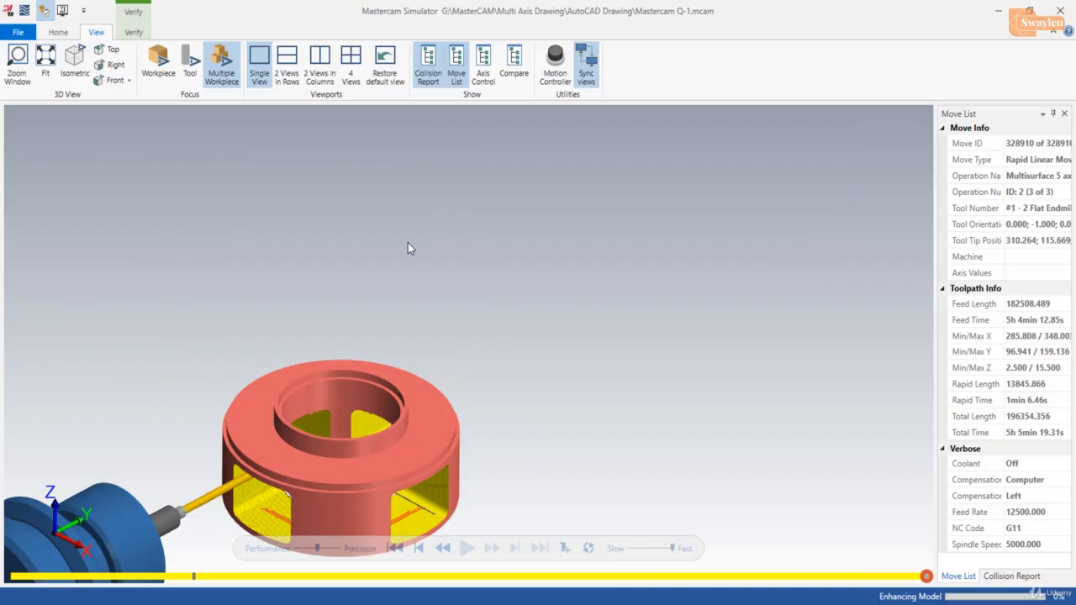
scroll(412, 245, down, 2)
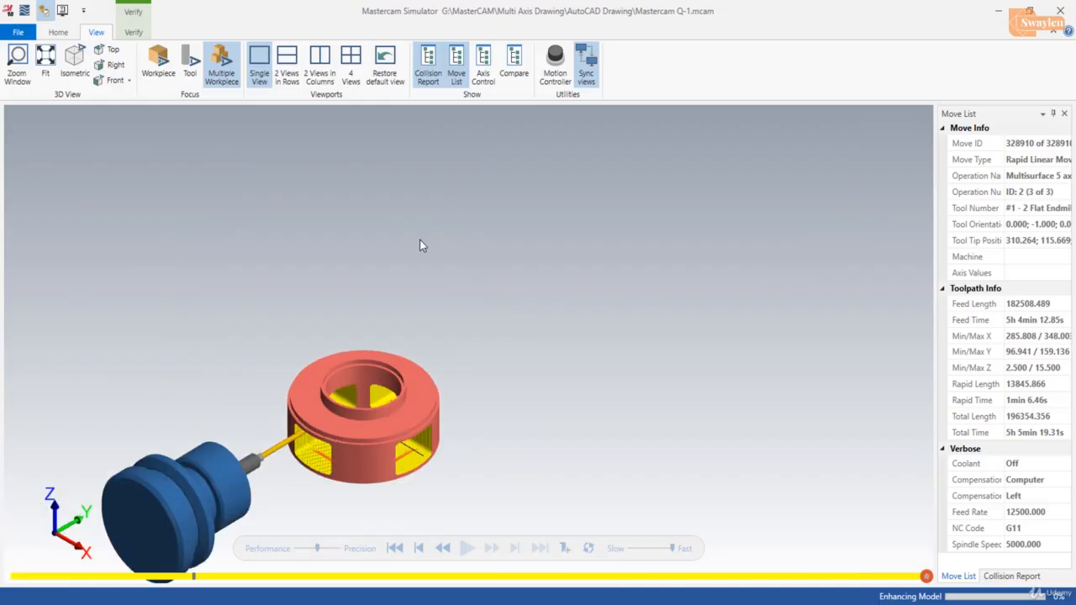
scroll(377, 445, up, 5)
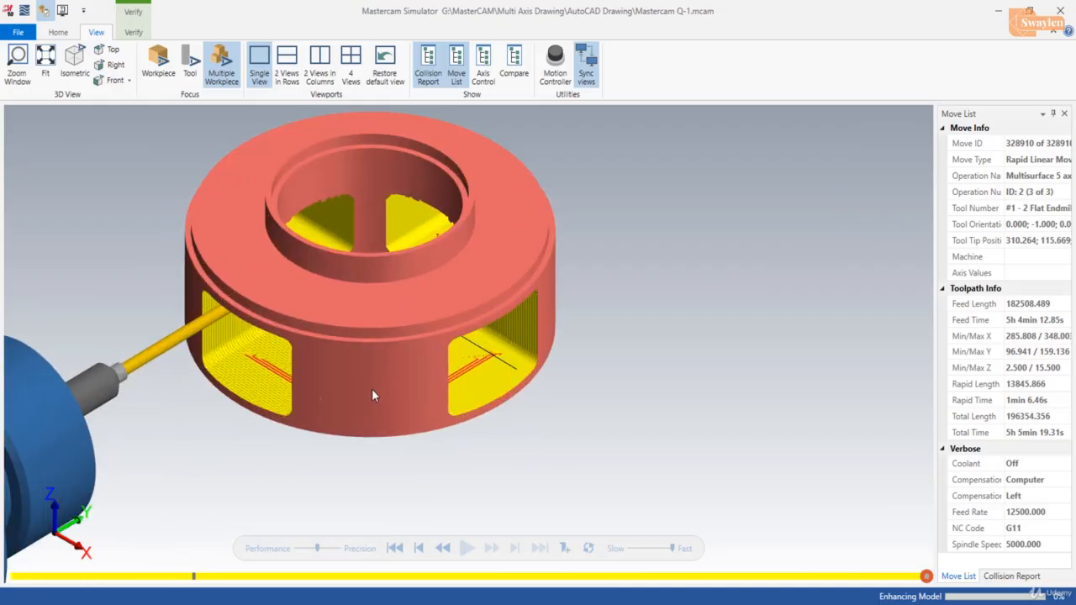
click(1061, 12)
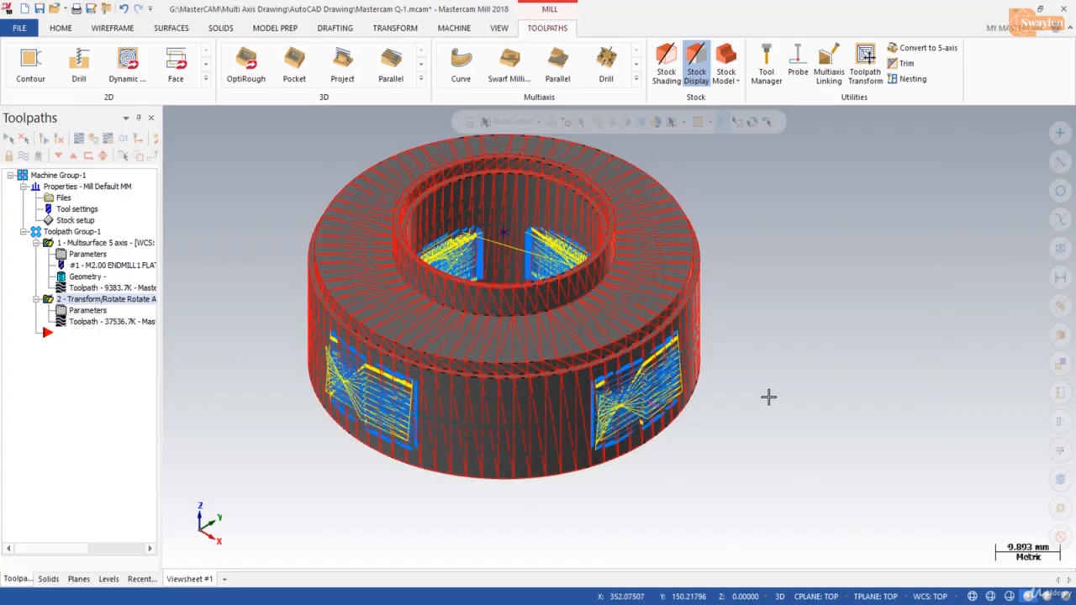